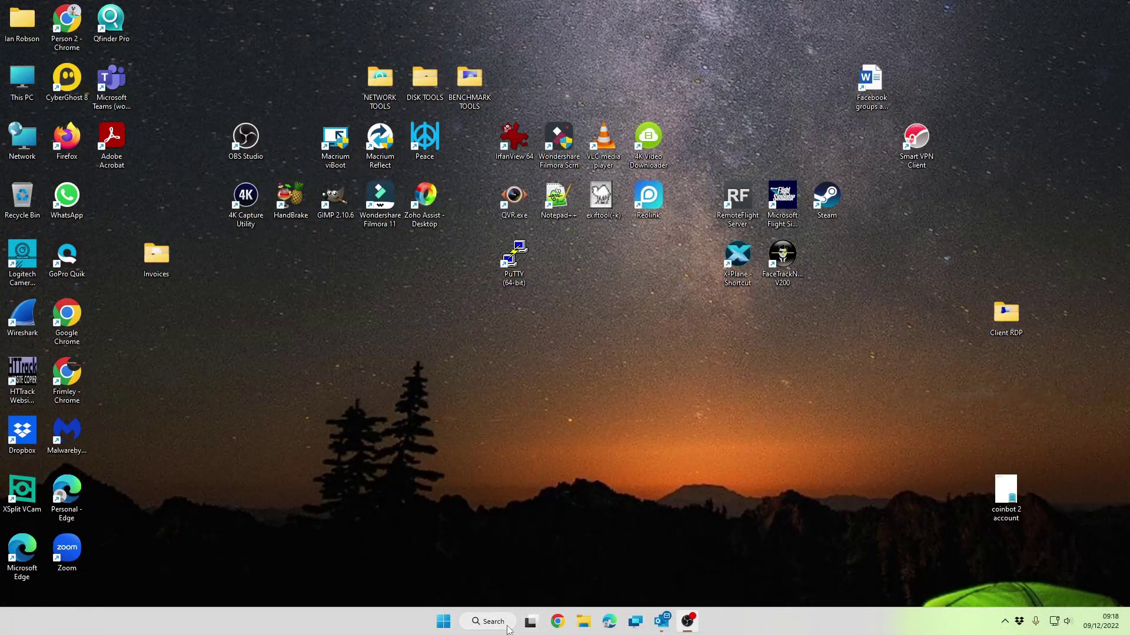
# Launch Angry IP Scanner and scan 192.168.10.1–255, finding 192.168.10.126 with ports 80 and 443 open
pyautogui.click(507, 628)
pyautogui.write('ips')
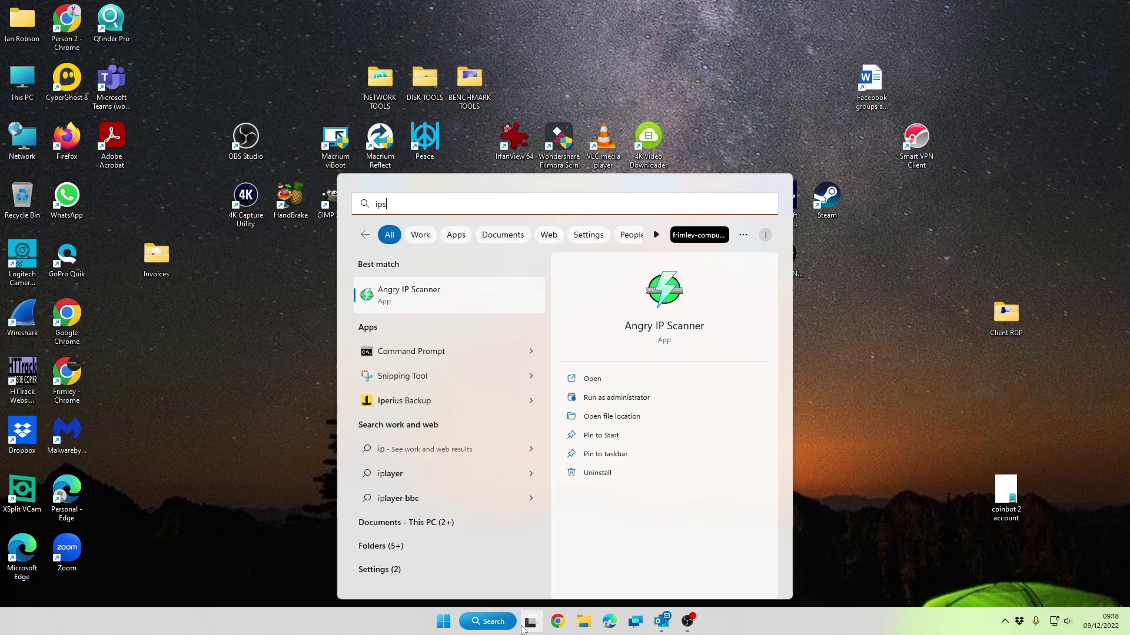
pyautogui.write('can')
pyautogui.press('Return')
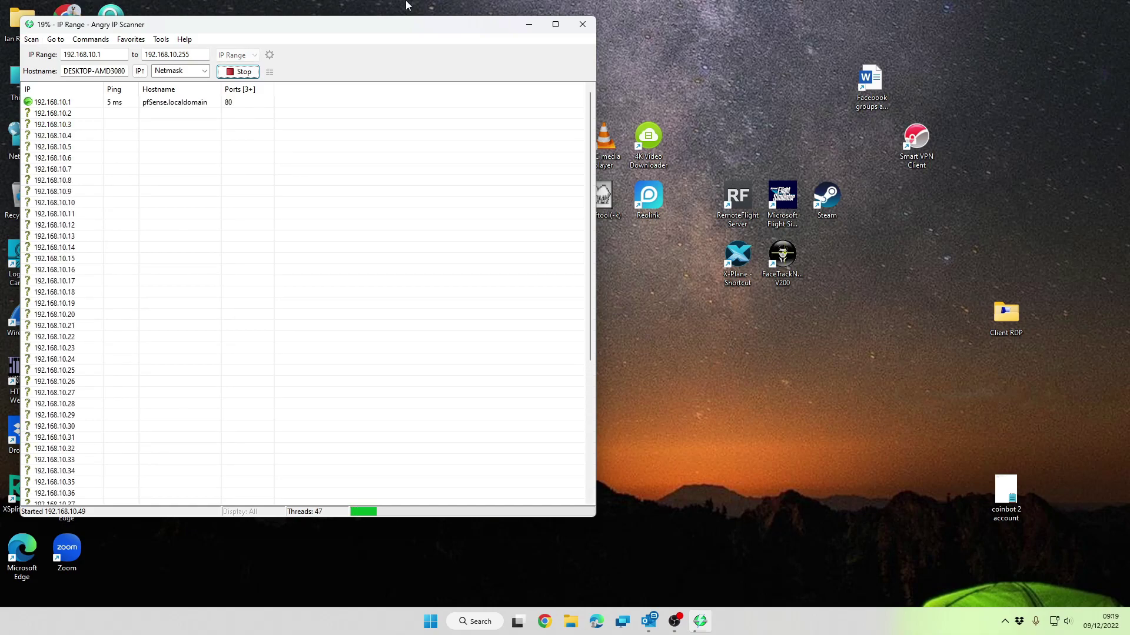
pyautogui.moveTo(411, 28); pyautogui.dragTo(585, 34)
pyautogui.scroll(-20, 373, 379)
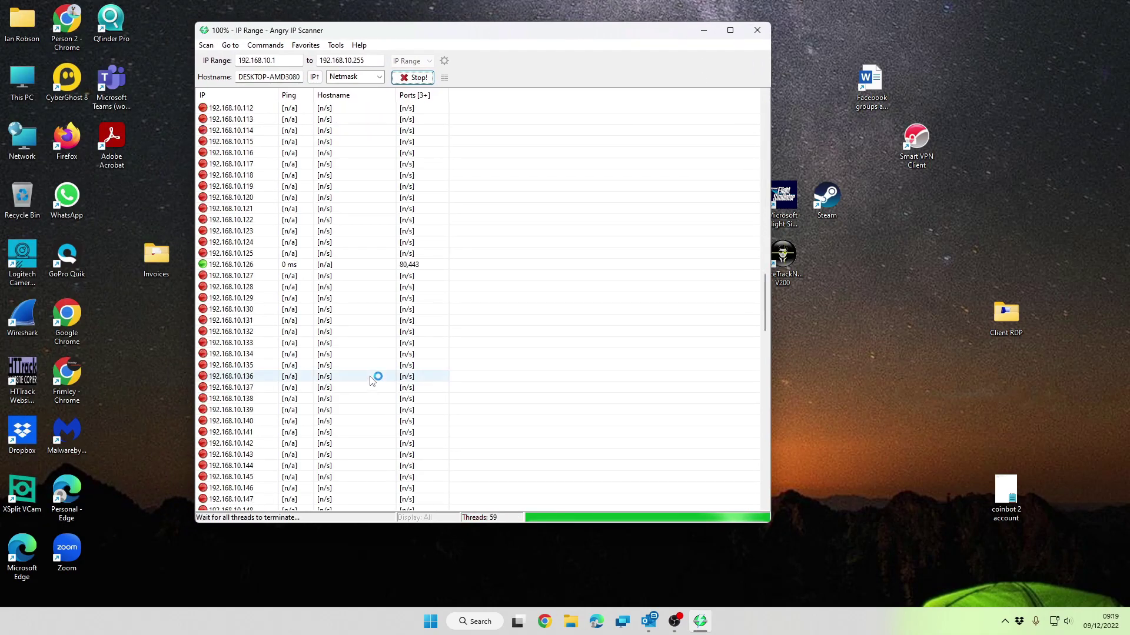
# Log in to 192.168.10.126 in Edge with the admin credentials and keep Operation Mode on Access Point
pyautogui.click(598, 615)
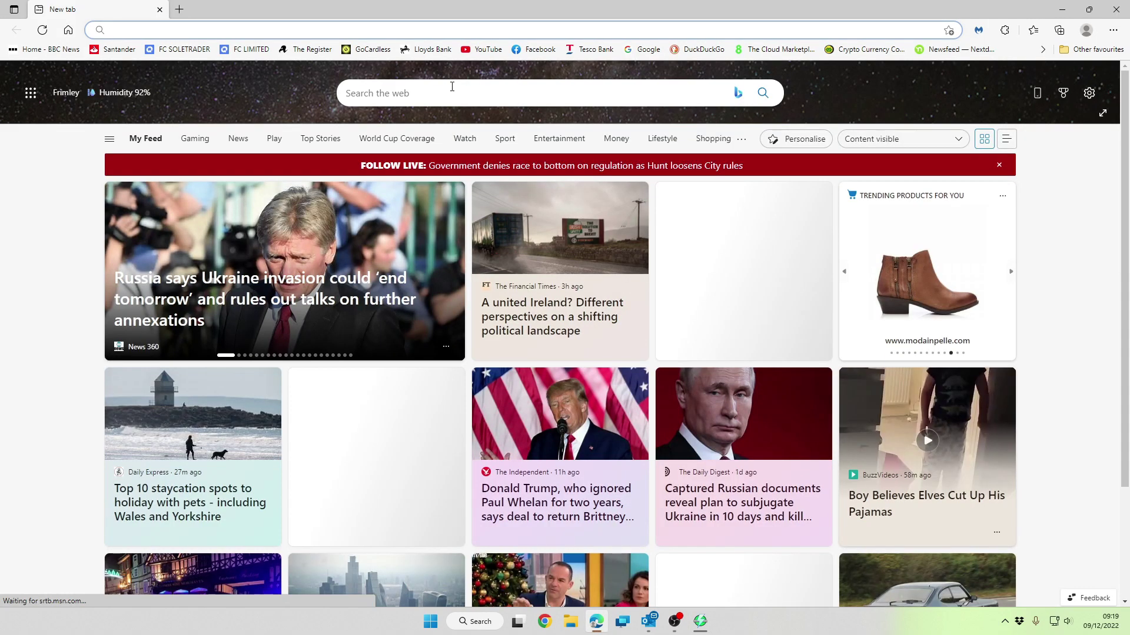
pyautogui.write('192.16')
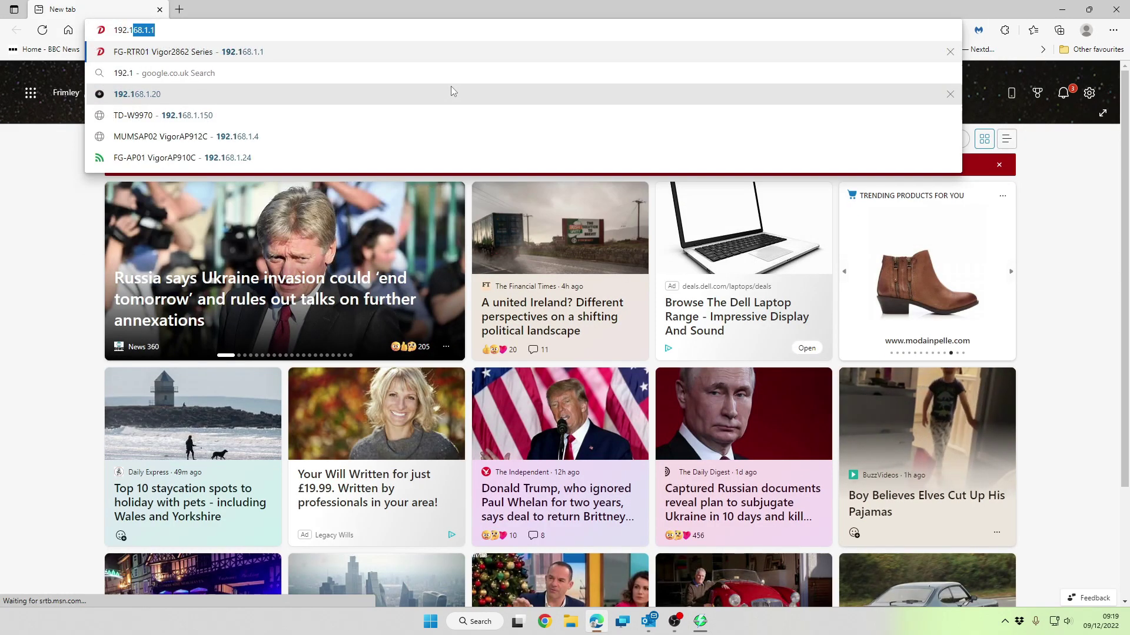
pyautogui.write('8.10.126')
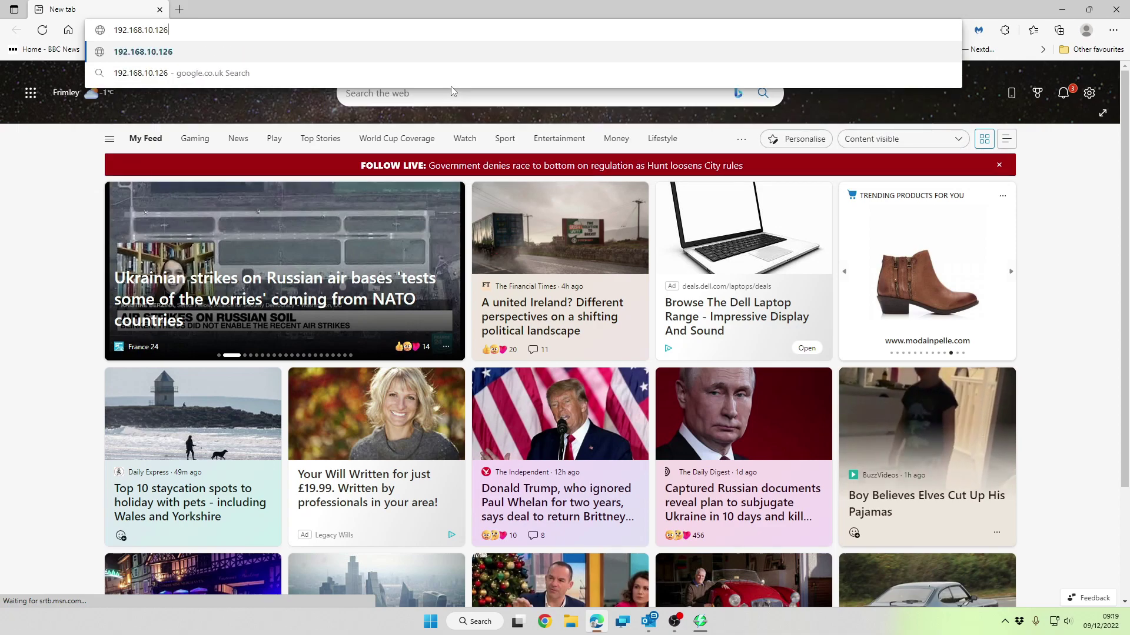
pyautogui.press('Return')
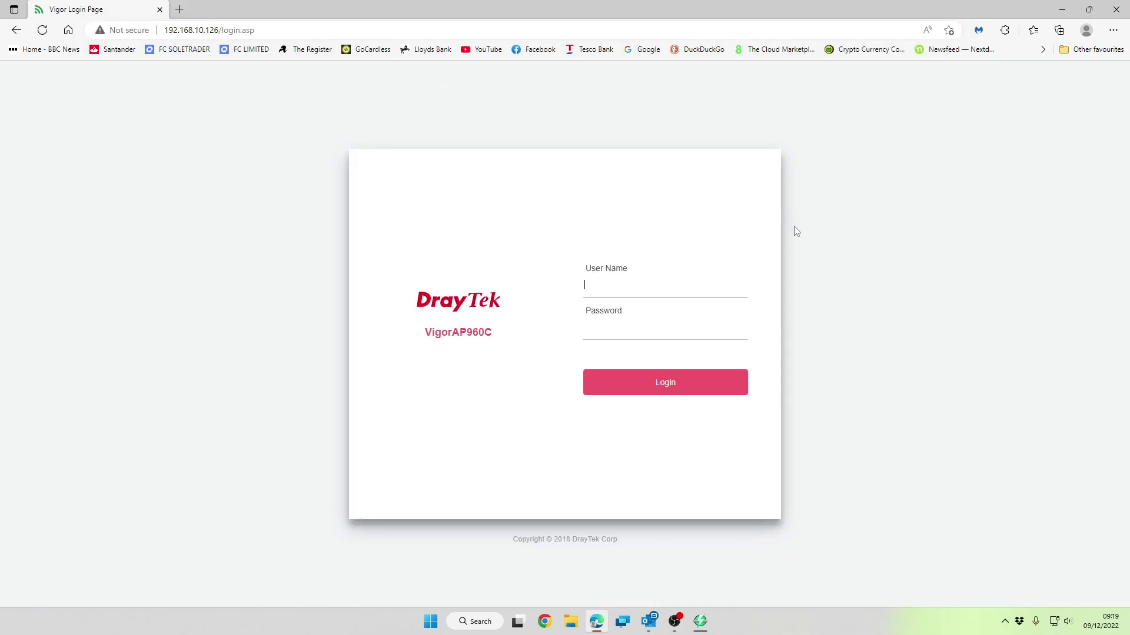
pyautogui.write('admin')
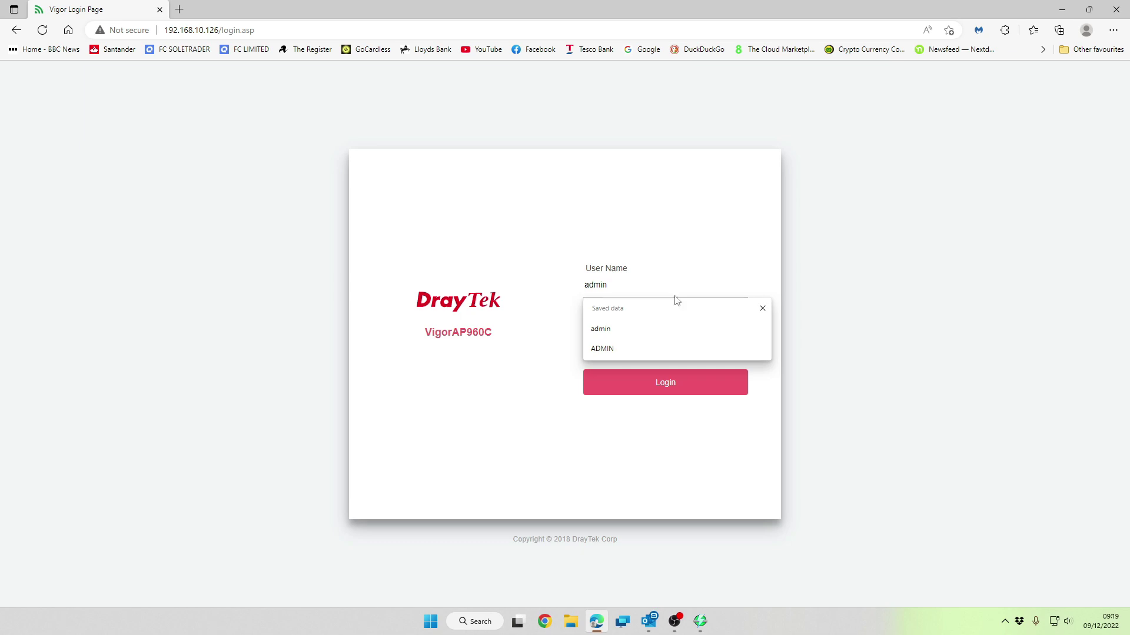
pyautogui.press('Tab')
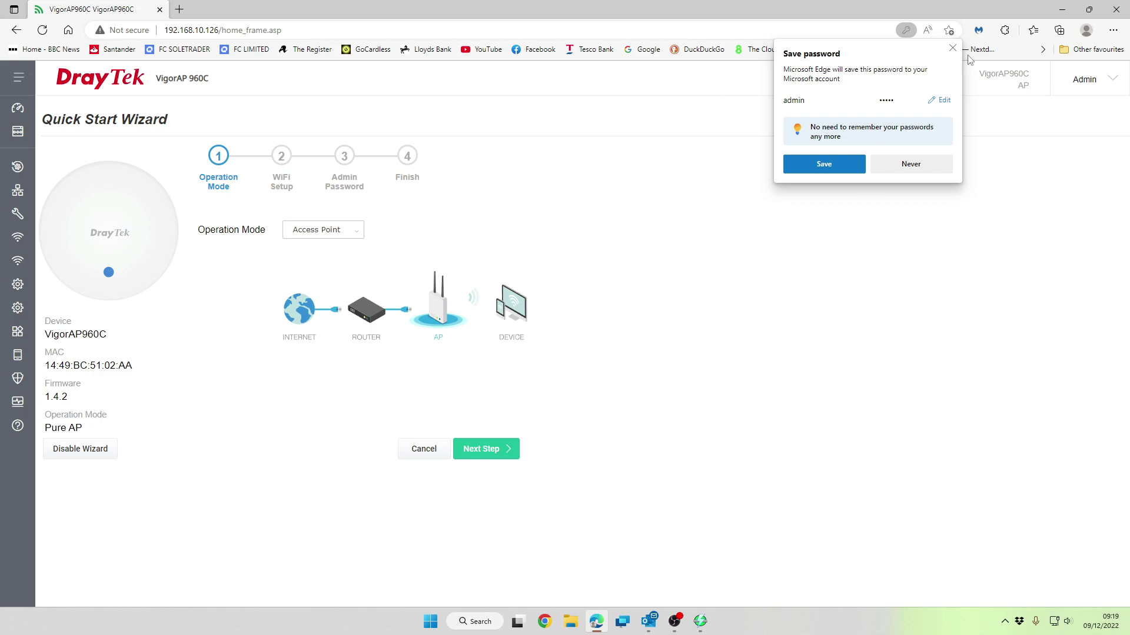
pyautogui.click(952, 48)
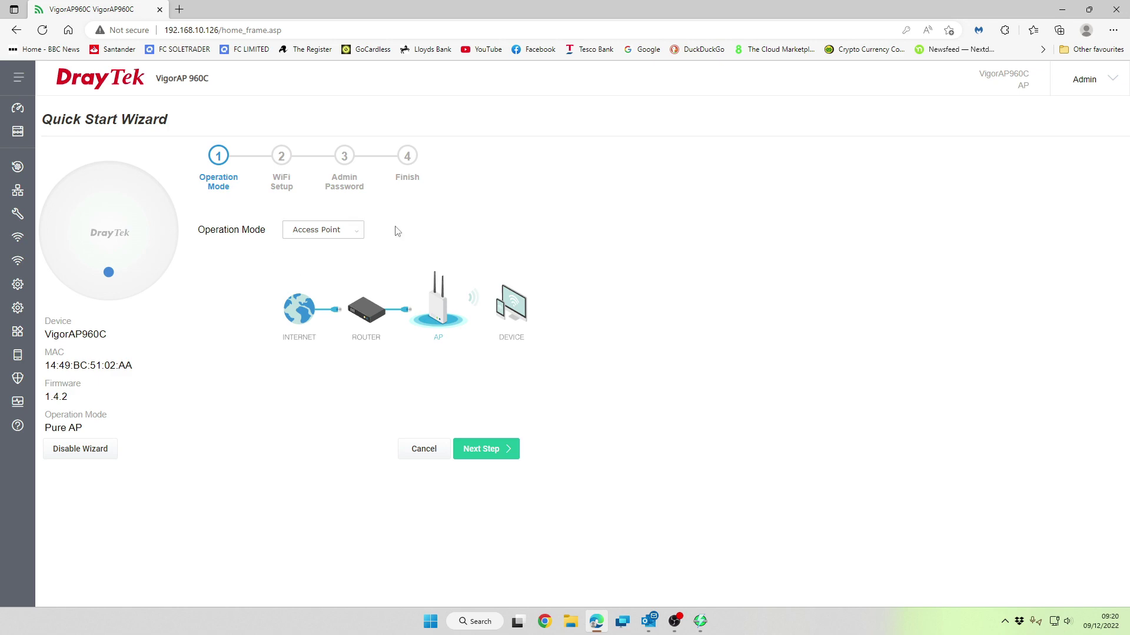
pyautogui.click(360, 235)
# Download the latest 1.4.5 firmware from System Maintenance > Firmware Upgrade, replacing the current 1.4.2
pyautogui.moveTo(18, 410)
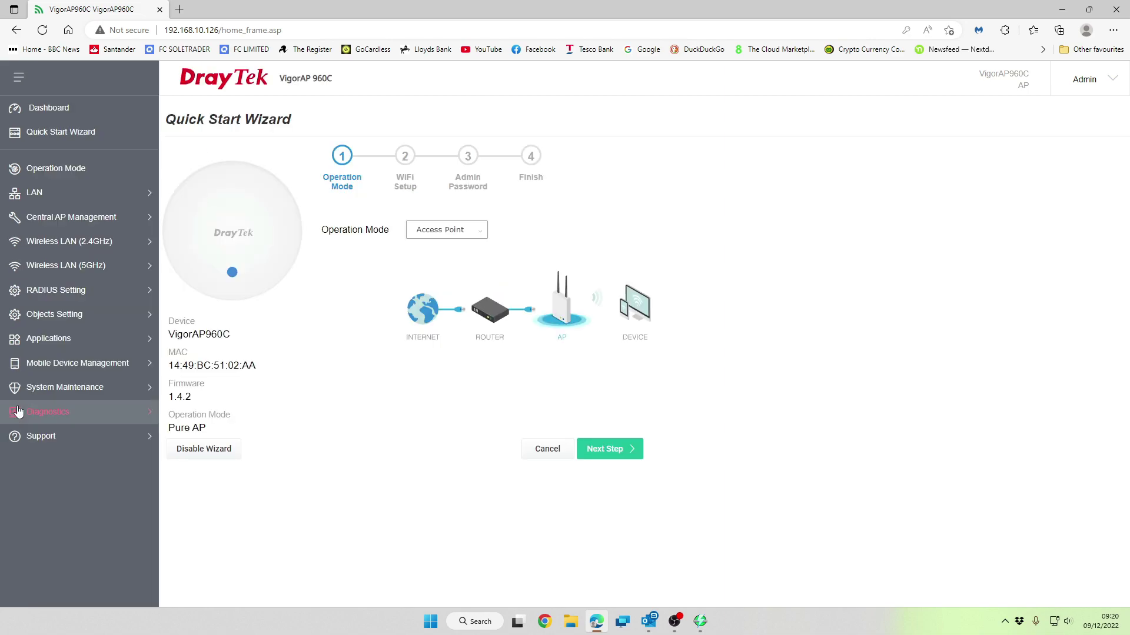
pyautogui.click(55, 393)
pyautogui.scroll(-2, 92, 445)
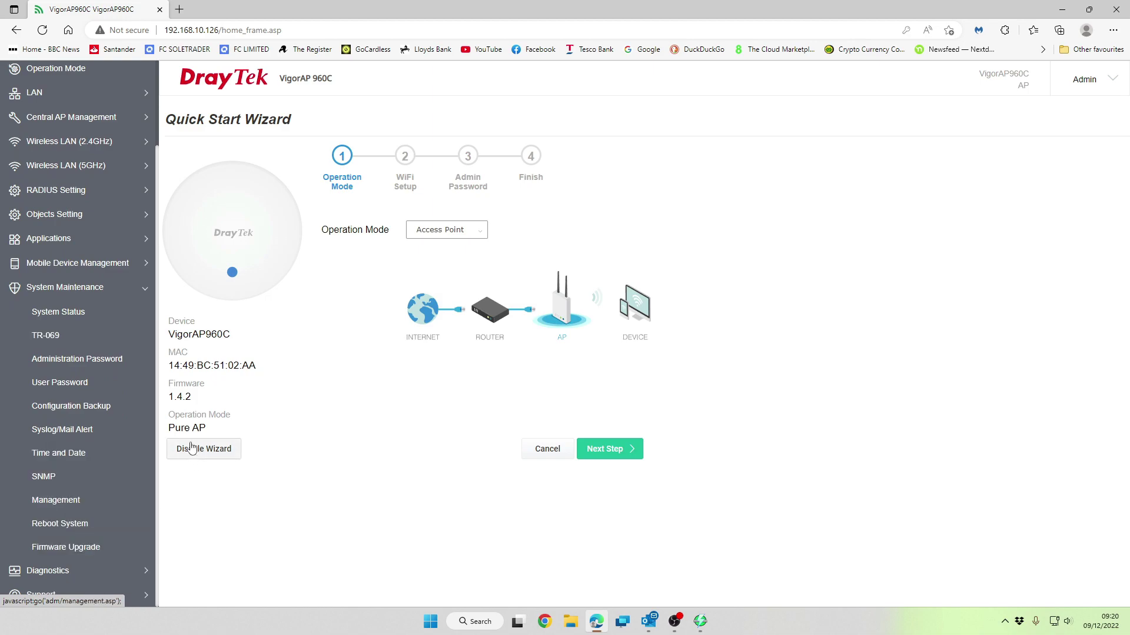
pyautogui.click(88, 549)
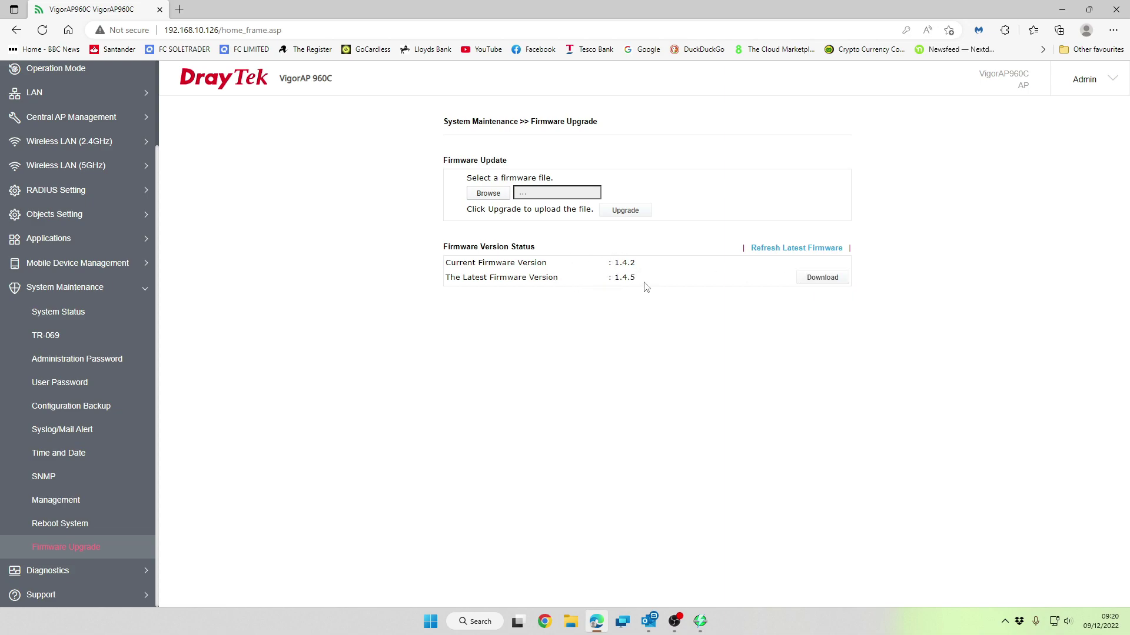
pyautogui.click(823, 278)
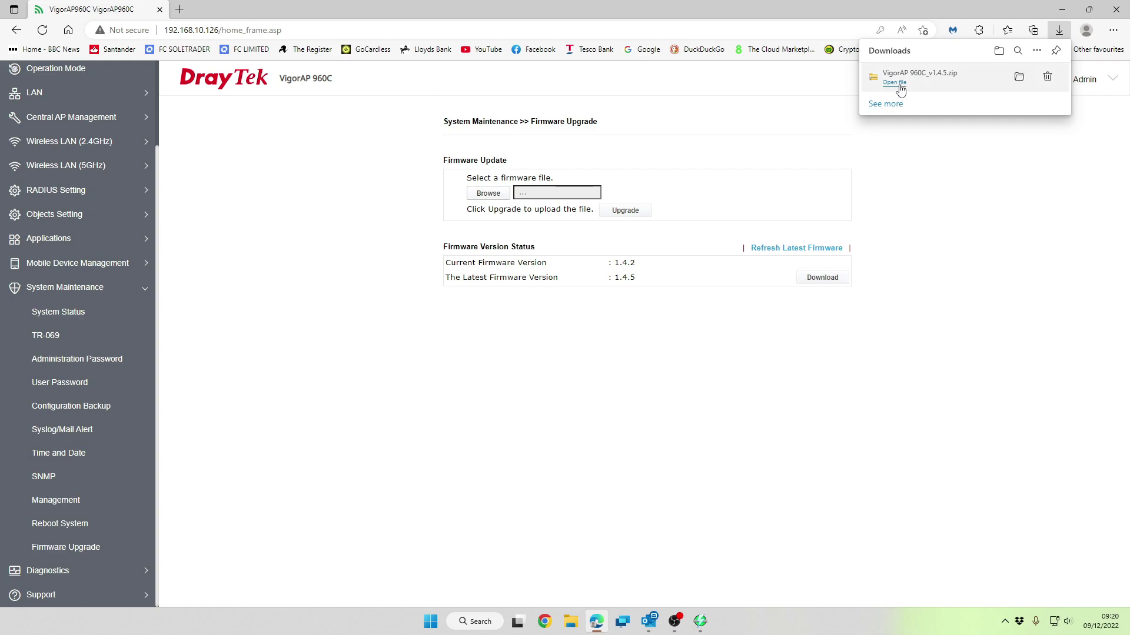
# Extract VigorAP 960C_v1.4.5.zip into Downloads and close the zip folder window
pyautogui.click(895, 84)
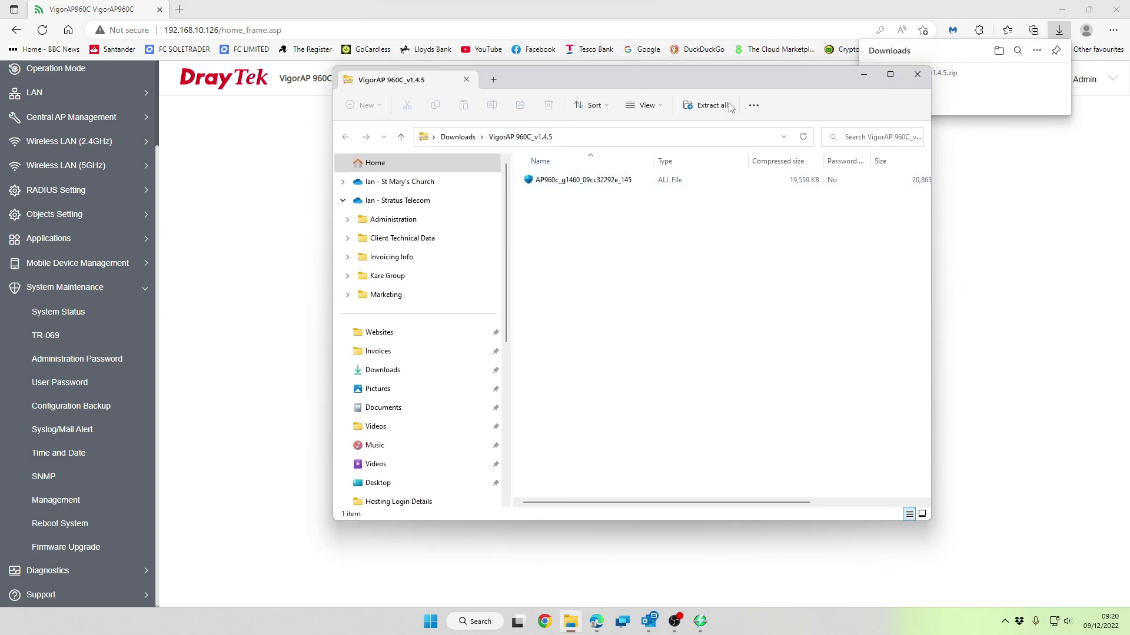
pyautogui.click(729, 107)
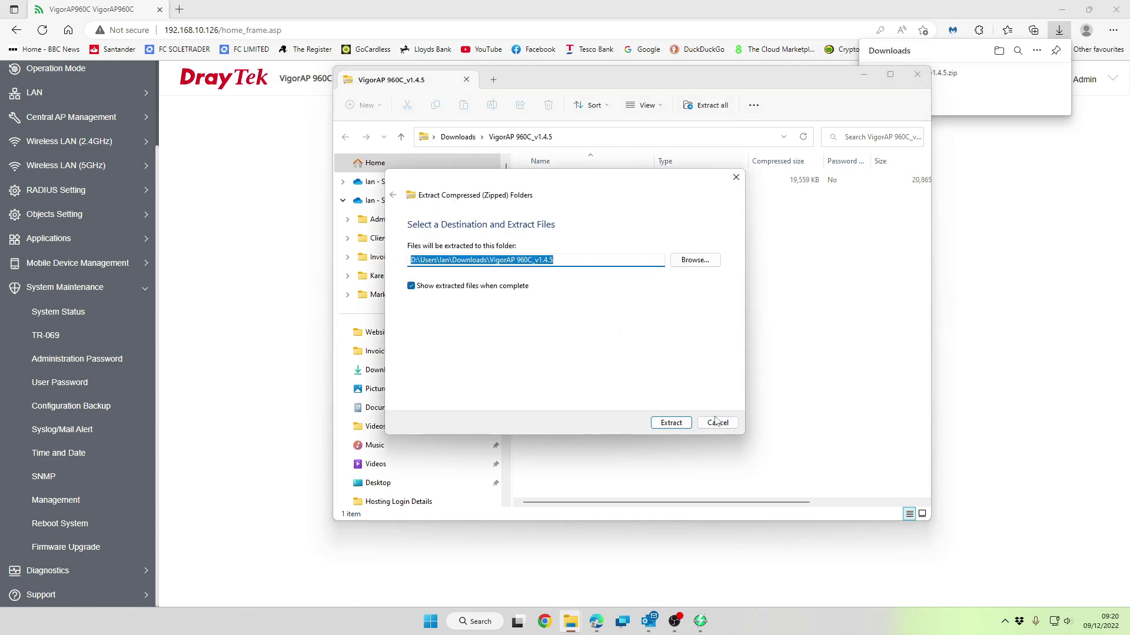
pyautogui.click(672, 423)
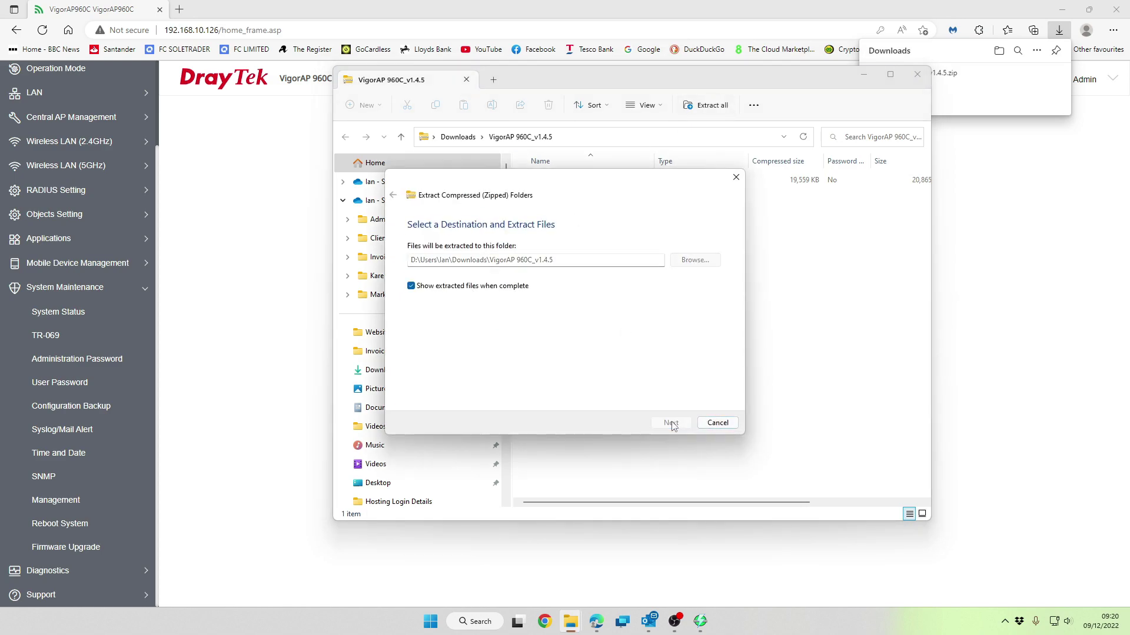
pyautogui.click(920, 74)
# Upload the AP960c_g1460_09cc32292e_145 file from Downloads\VigorAP 960C_v1.4.5 and start the upgrade
pyautogui.click(932, 91)
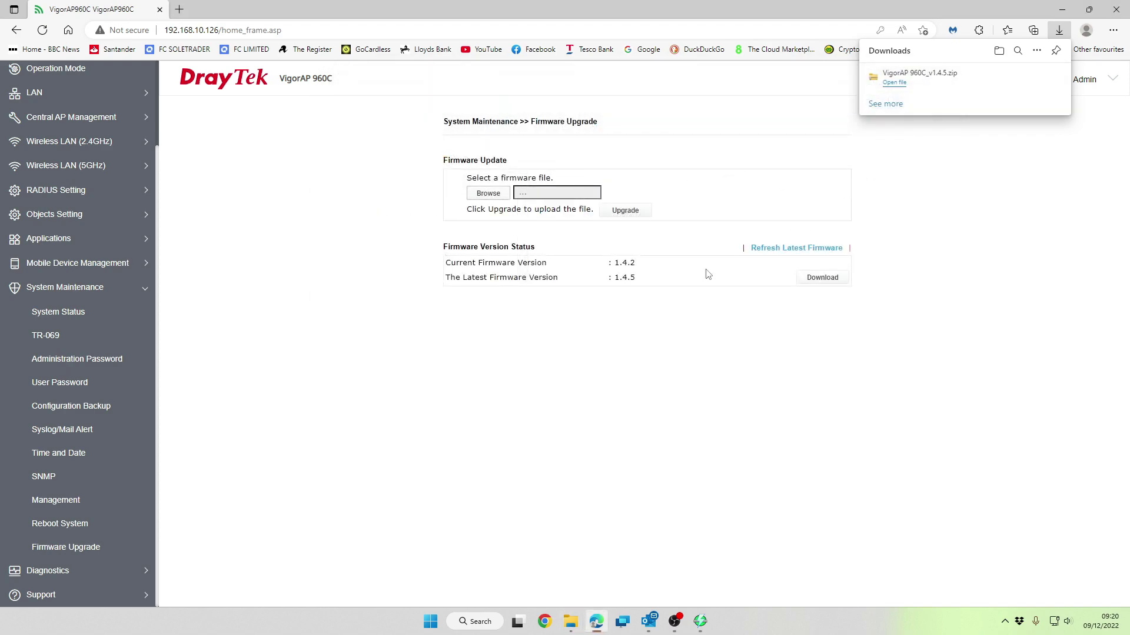
pyautogui.click(488, 193)
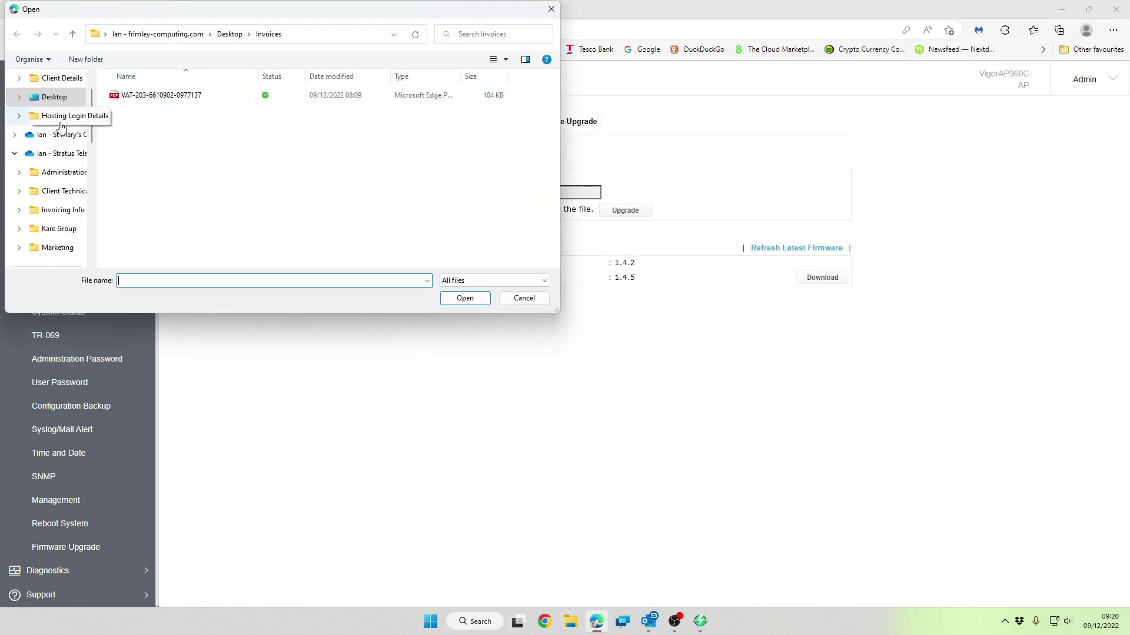
pyautogui.scroll(-2, 75, 207)
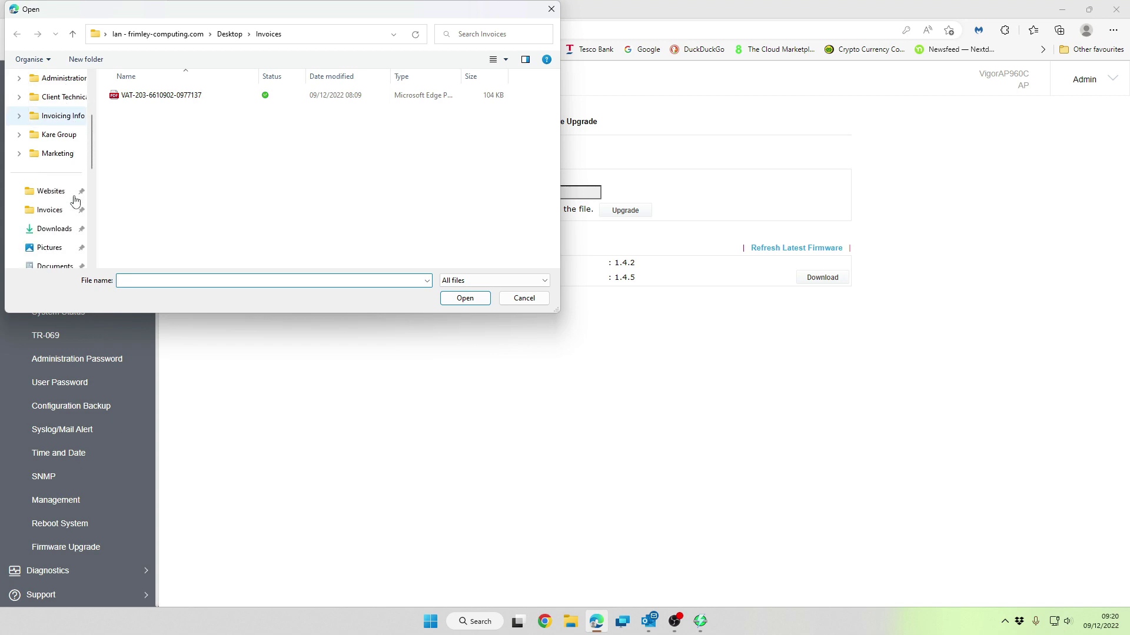
pyautogui.click(58, 230)
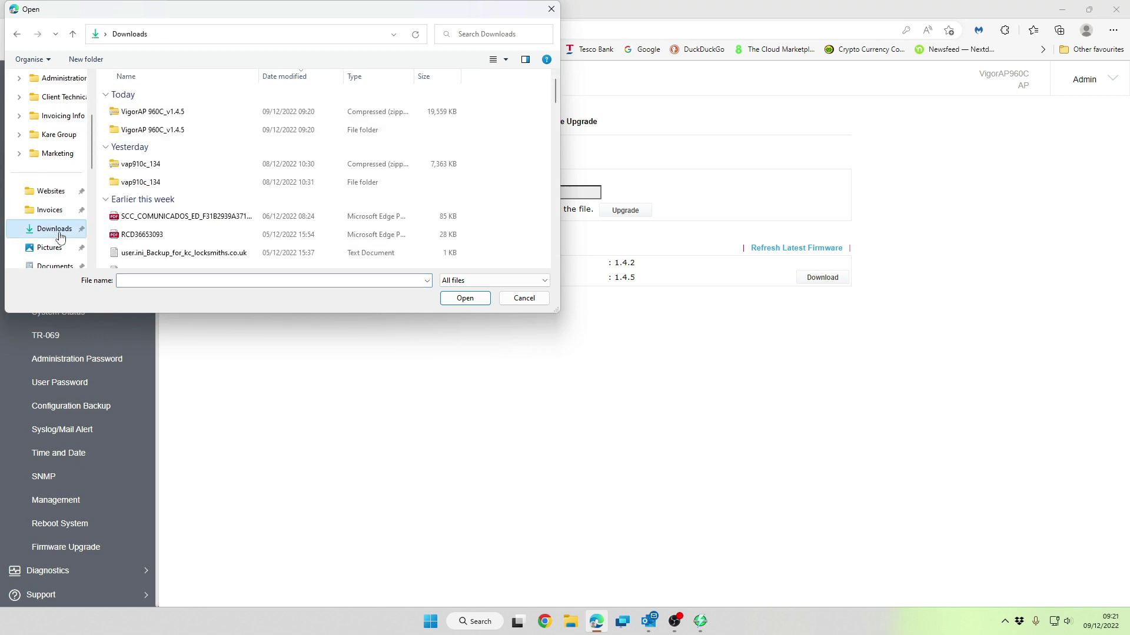
pyautogui.doubleClick(158, 131)
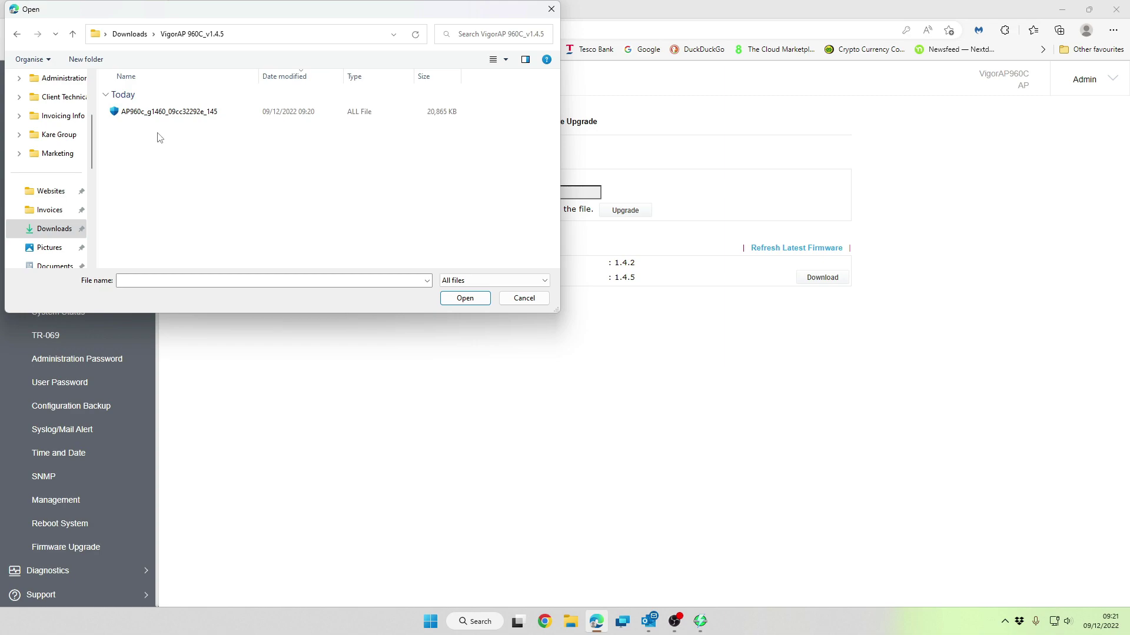
pyautogui.doubleClick(169, 112)
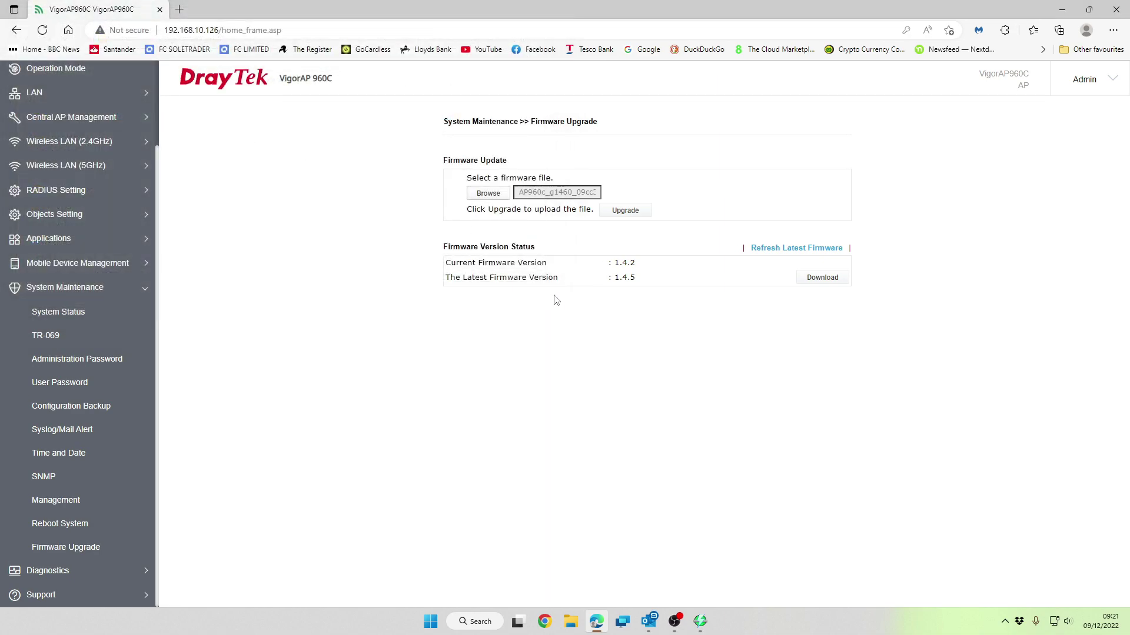
pyautogui.click(625, 211)
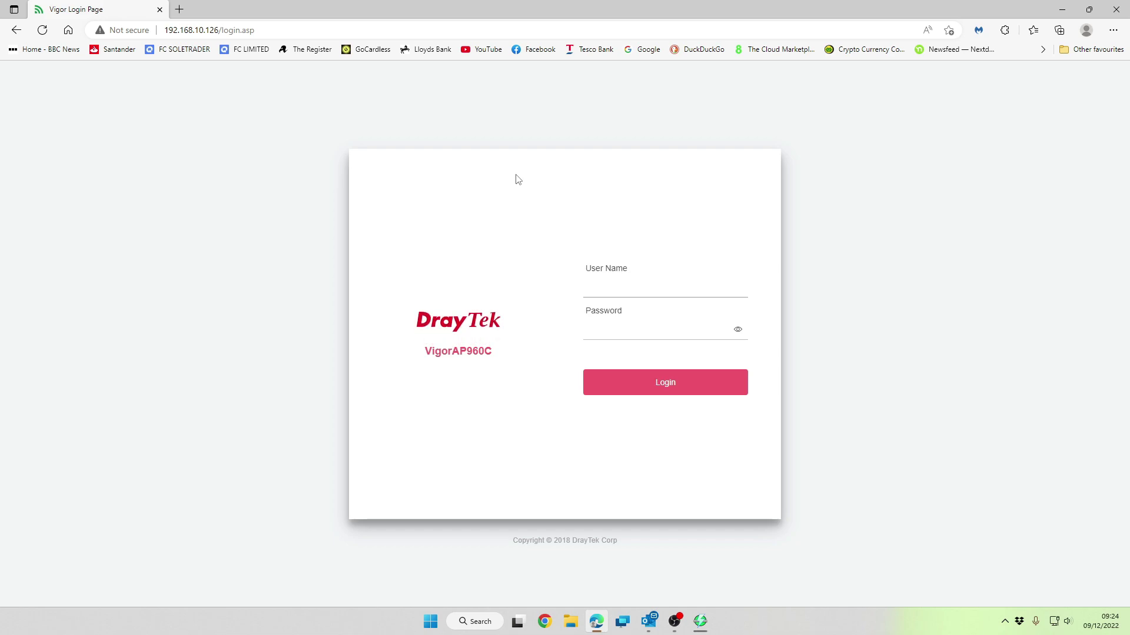
# After the reboot, log in with the admin user name and password and acknowledge the upgrade-success alert
pyautogui.press('Tab')
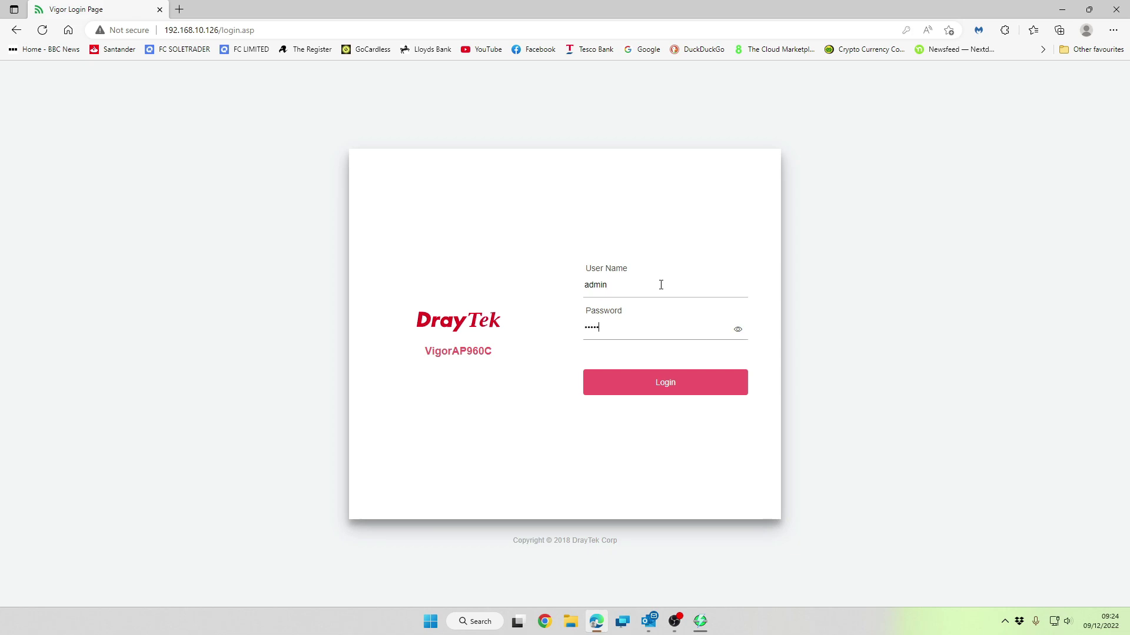
pyautogui.press('Return')
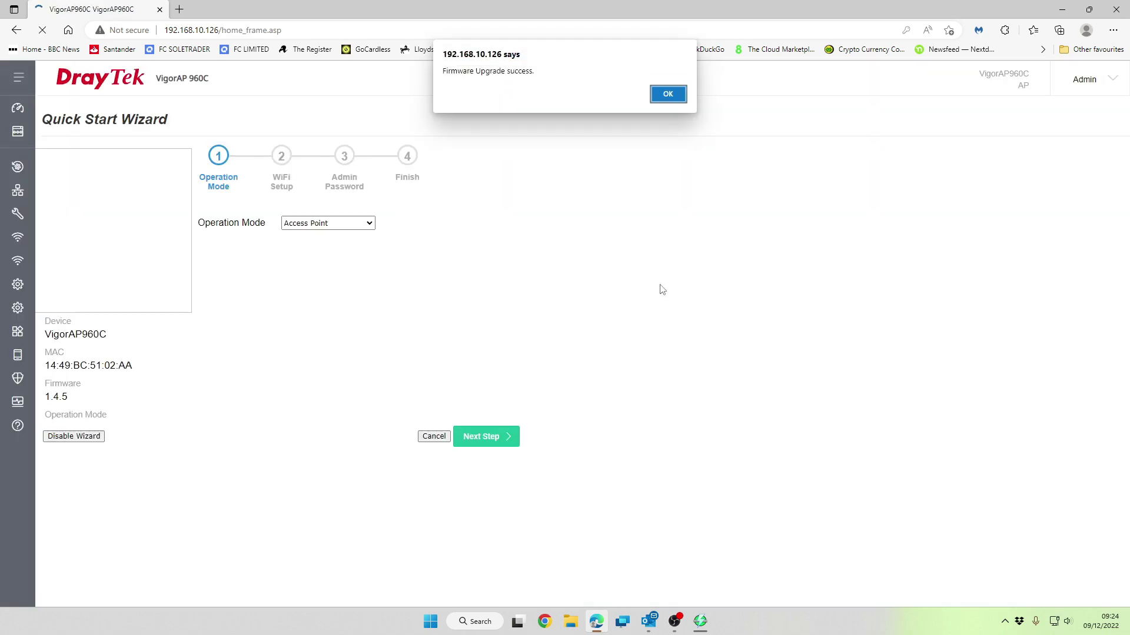
pyautogui.click(681, 95)
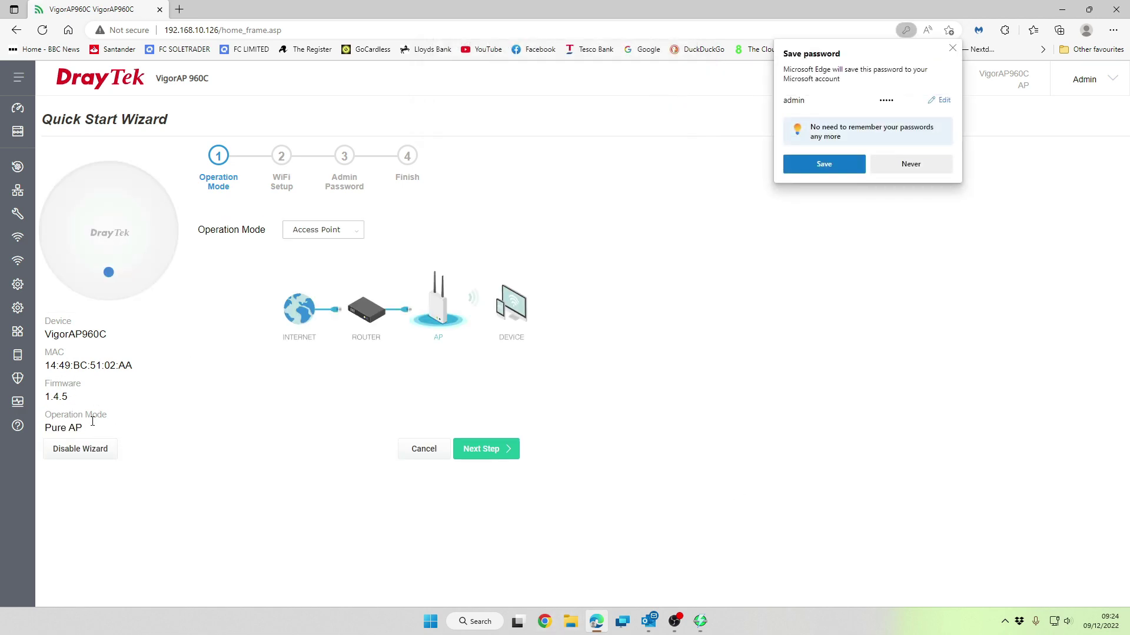
# On the wizard's WiFi Setup step, set WiFi Name to Test and enter a new WiFi password
pyautogui.click(489, 450)
pyautogui.click(953, 48)
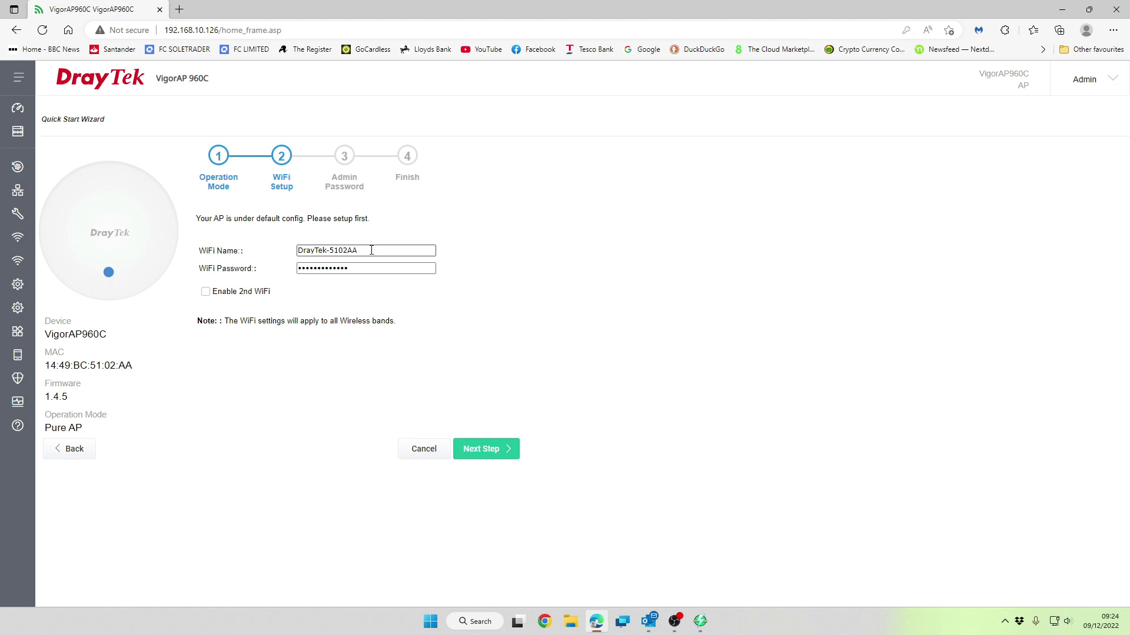
pyautogui.moveTo(371, 250); pyautogui.dragTo(292, 252)
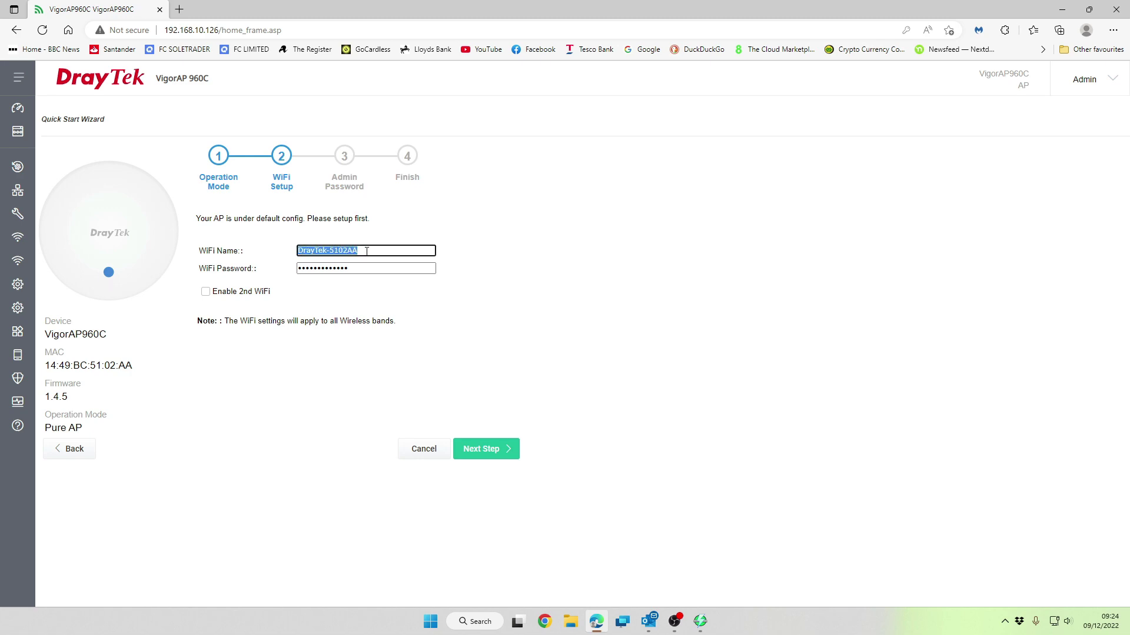
pyautogui.write('Test')
pyautogui.press('Tab')
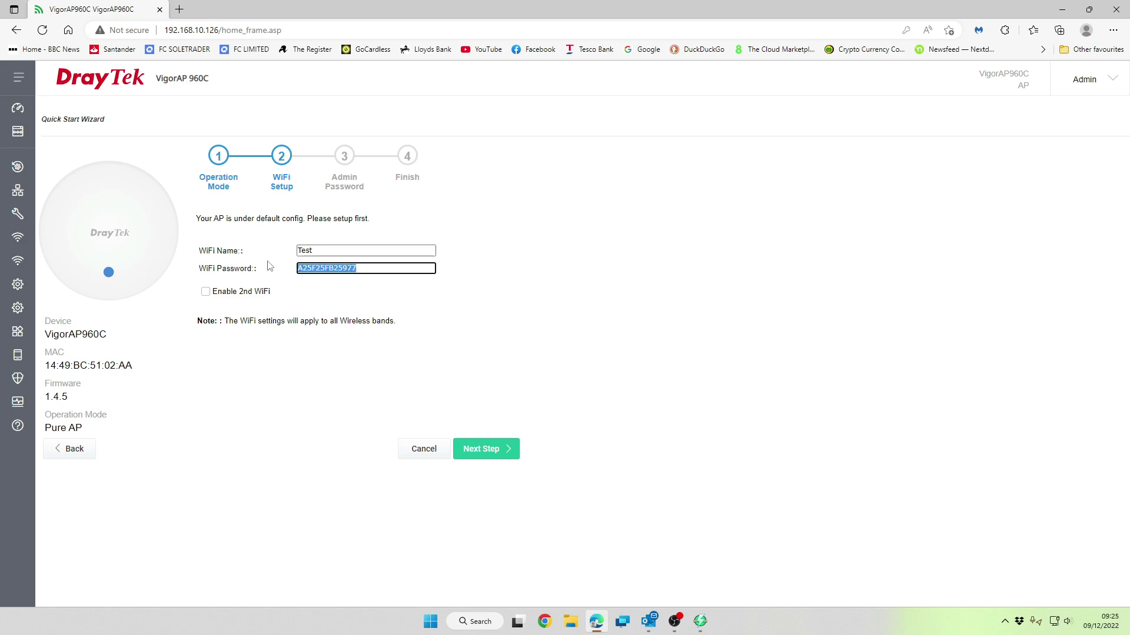
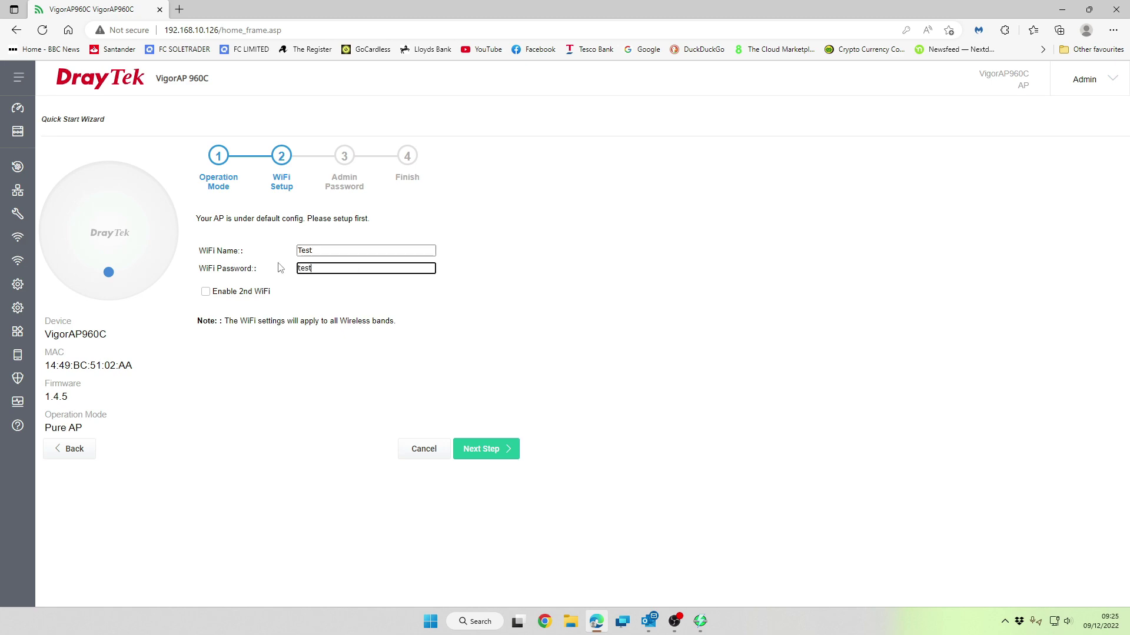
# Enter a new admin password on the Admin Password step and continue to the Finish summary
pyautogui.click(496, 453)
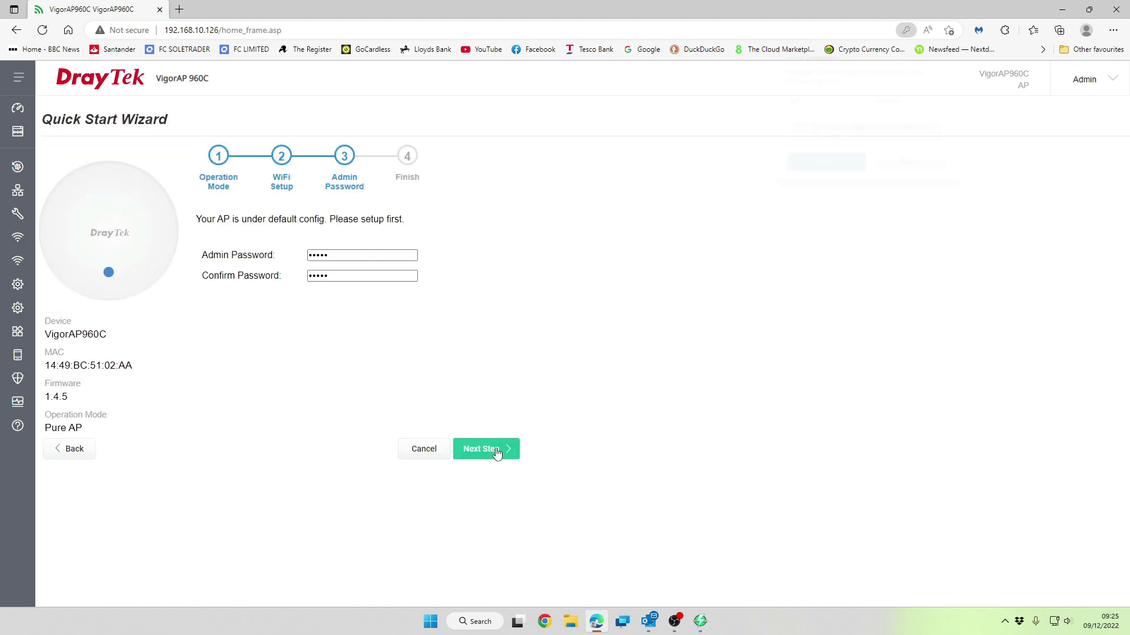
pyautogui.click(332, 274)
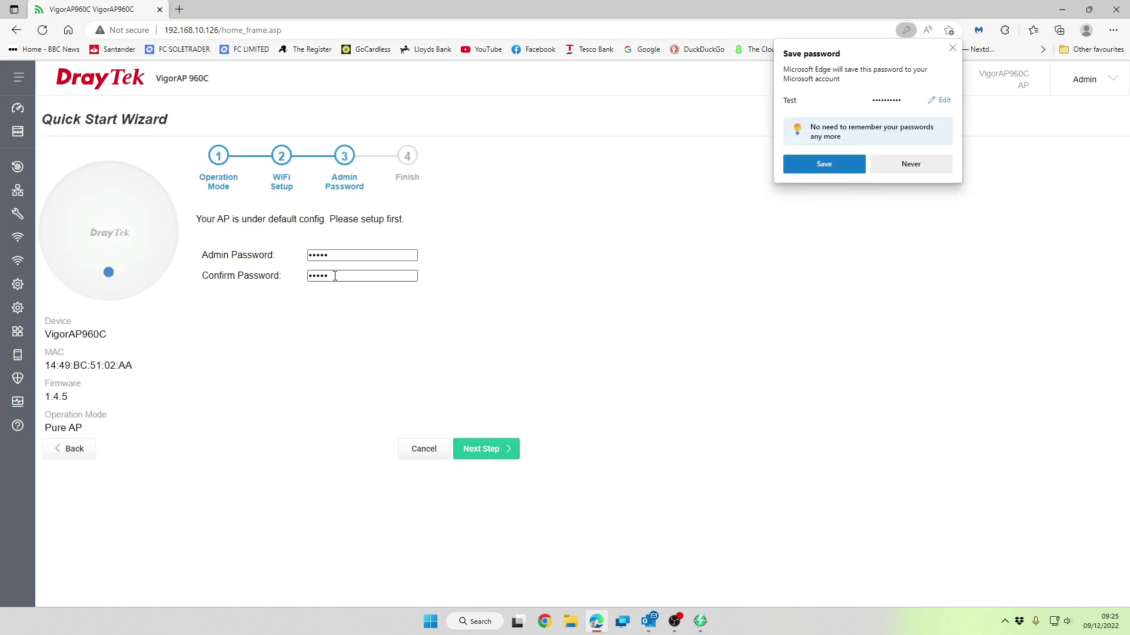
pyautogui.click(333, 257)
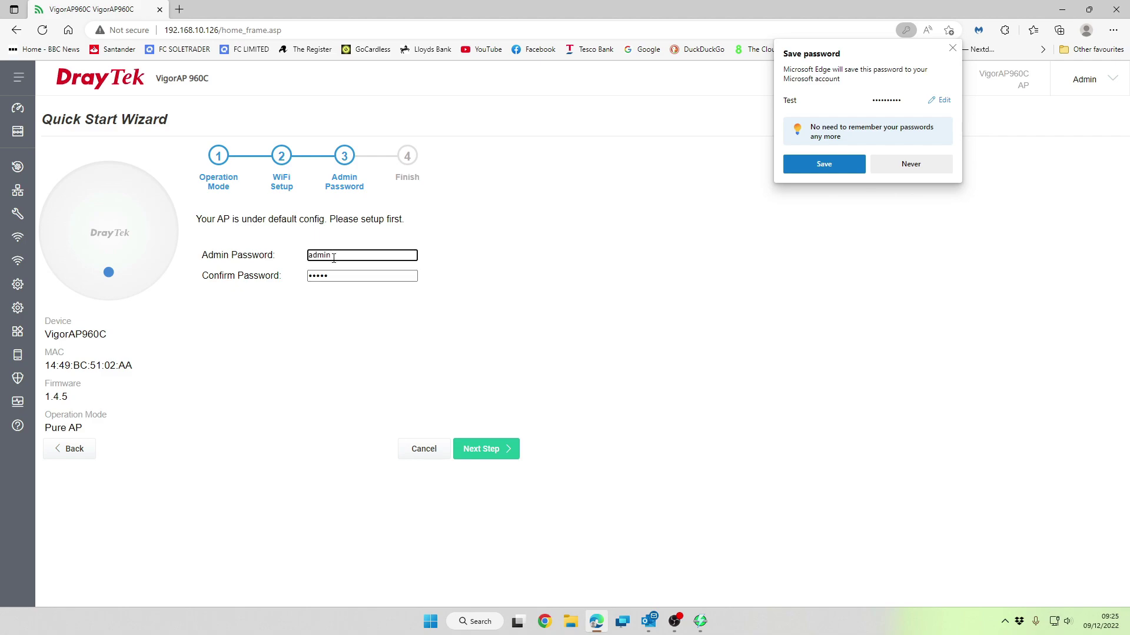
pyautogui.click(339, 269)
pyautogui.click(341, 274)
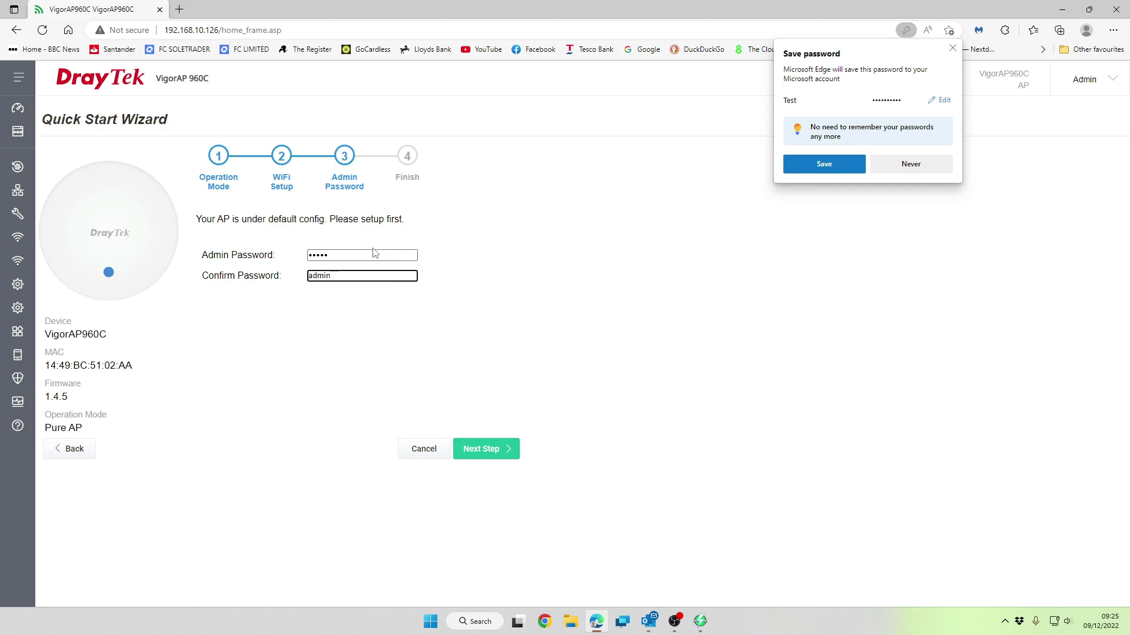
pyautogui.moveTo(375, 253); pyautogui.dragTo(322, 252)
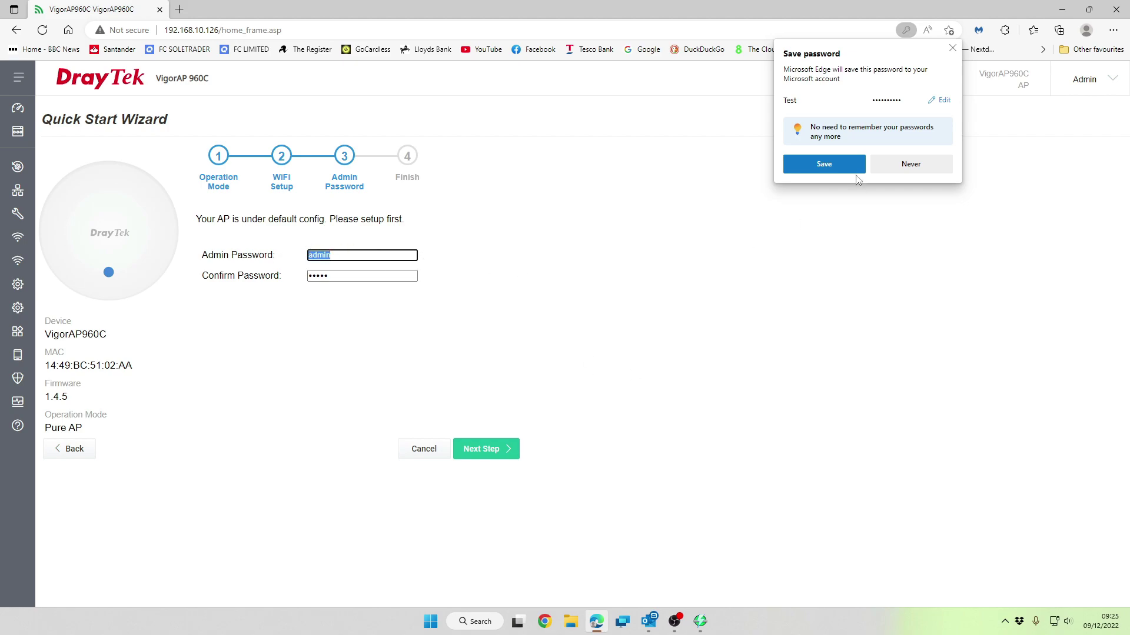
pyautogui.click(952, 51)
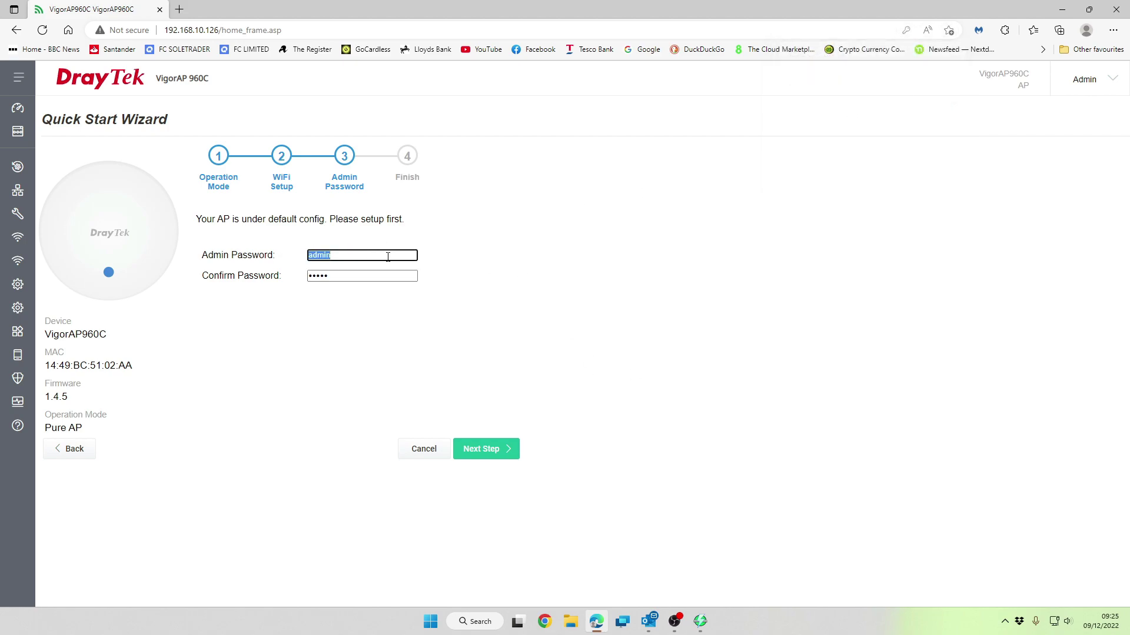
pyautogui.press('Tab')
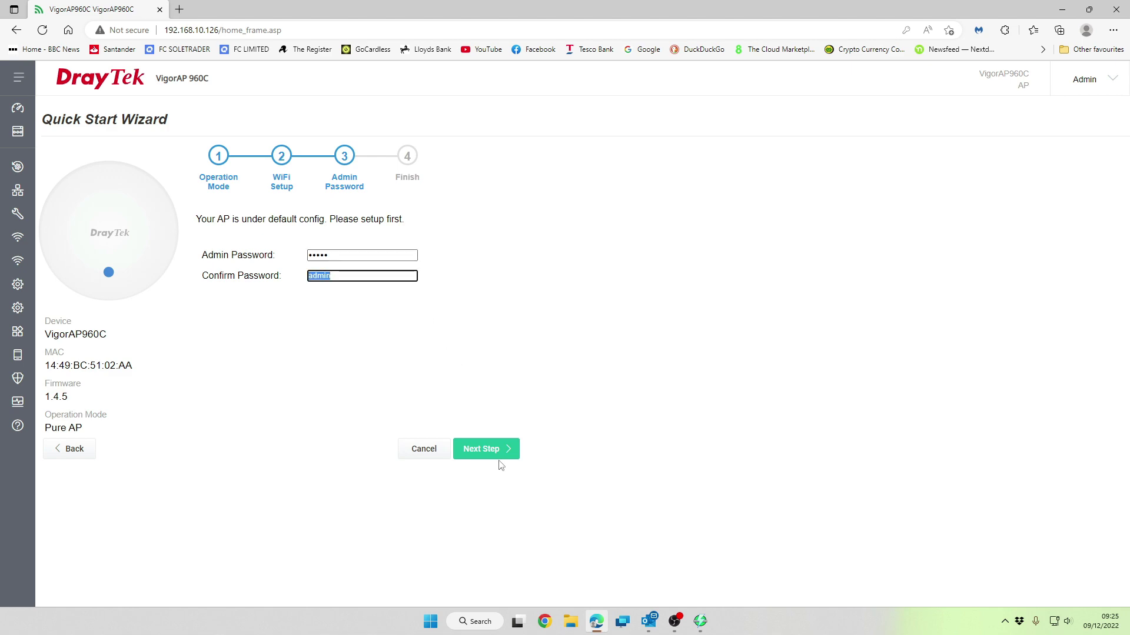
pyautogui.click(497, 450)
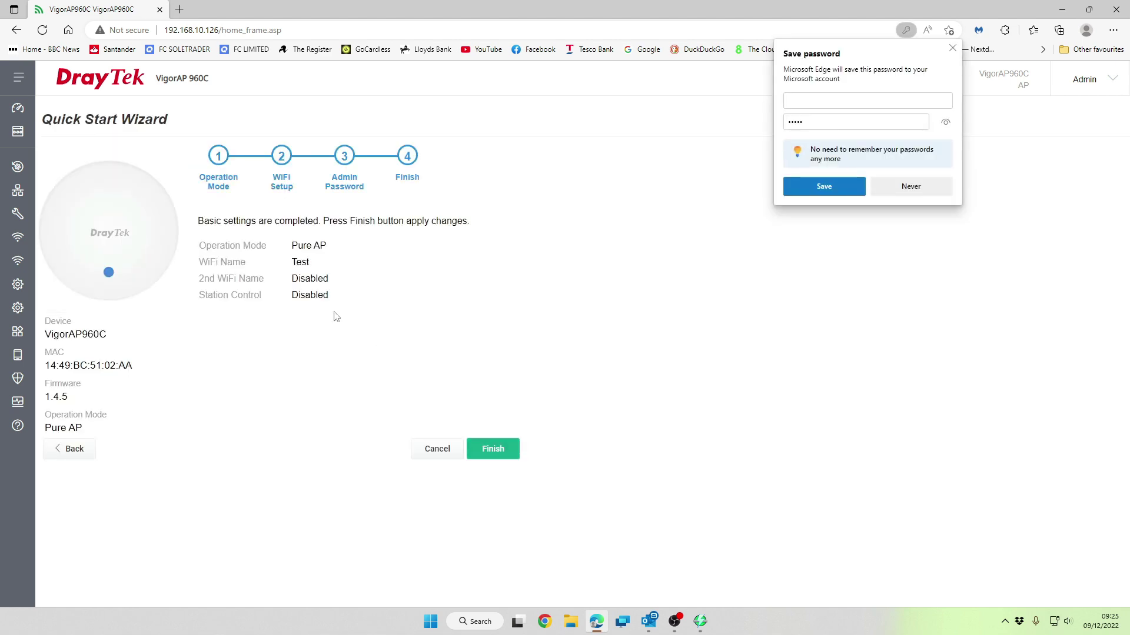
# Finish the wizard to apply the settings and cancel the default-password warning
pyautogui.click(497, 450)
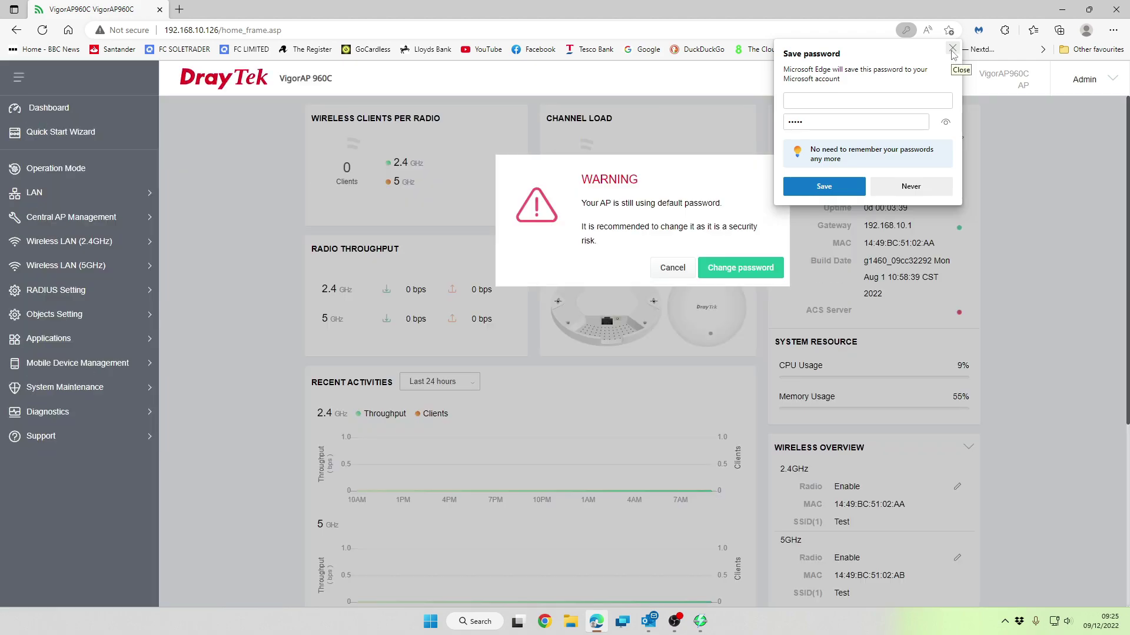
pyautogui.click(953, 48)
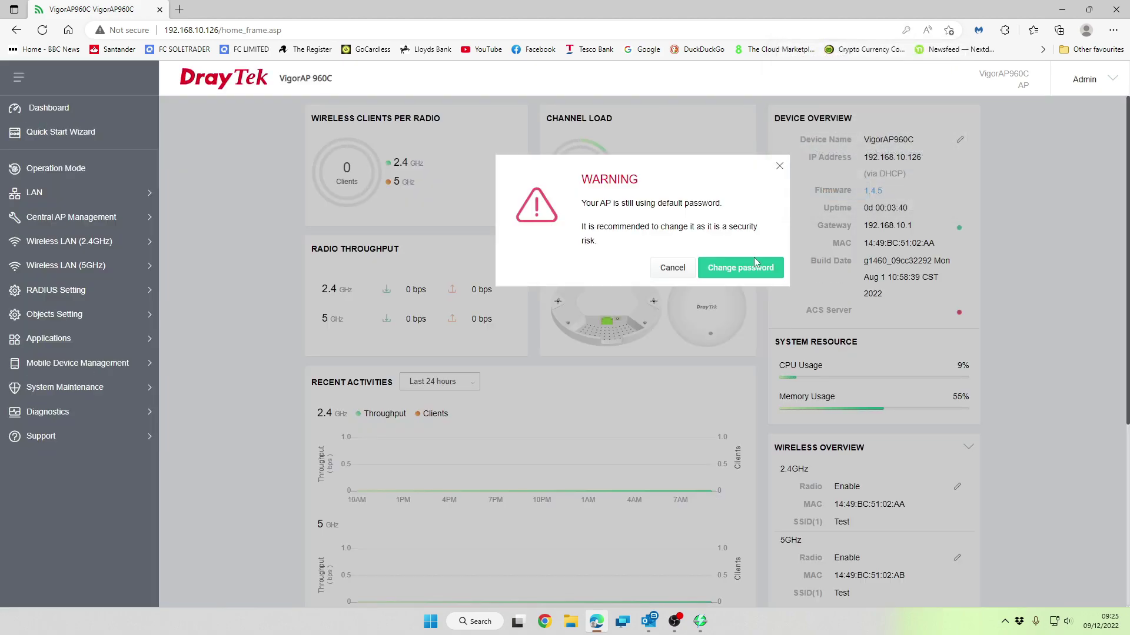
pyautogui.click(673, 272)
# Scroll through the Dashboard to confirm 2.4GHz and 5GHz radios broadcast SSID Test
pyautogui.scroll(-3, 544, 377)
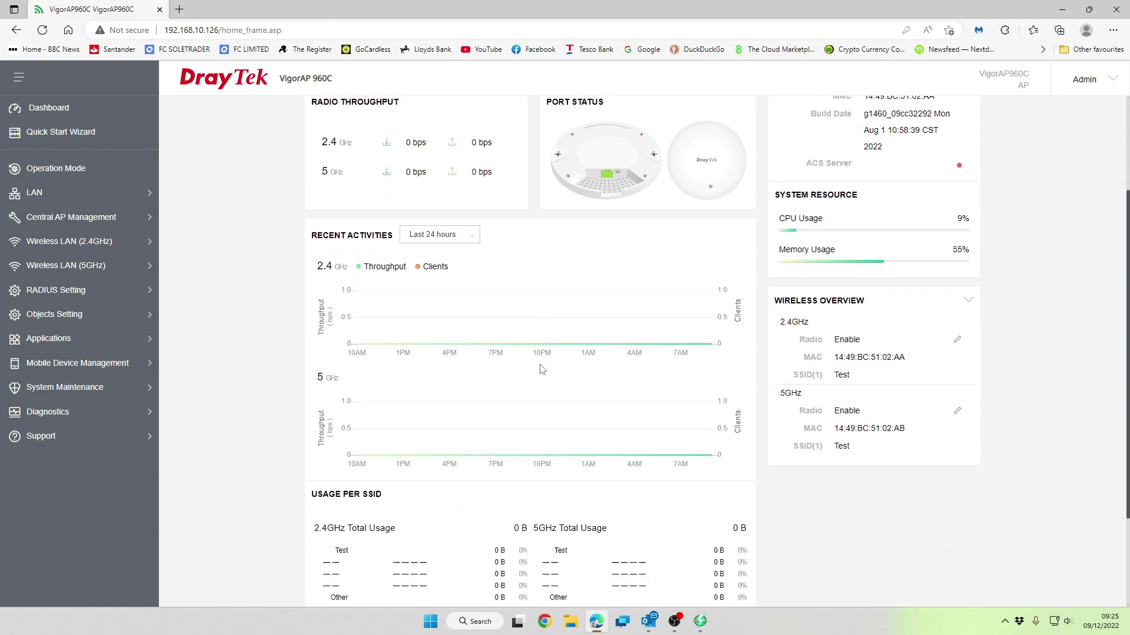
pyautogui.scroll(-2, 542, 369)
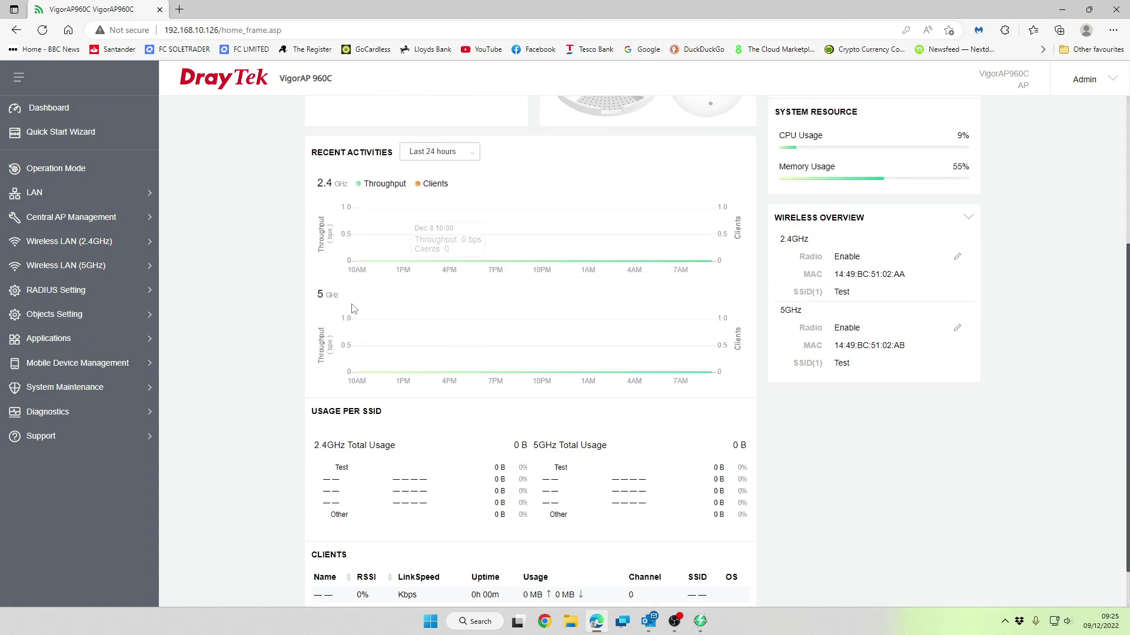
pyautogui.scroll(-1, 686, 378)
pyautogui.scroll(6, 687, 400)
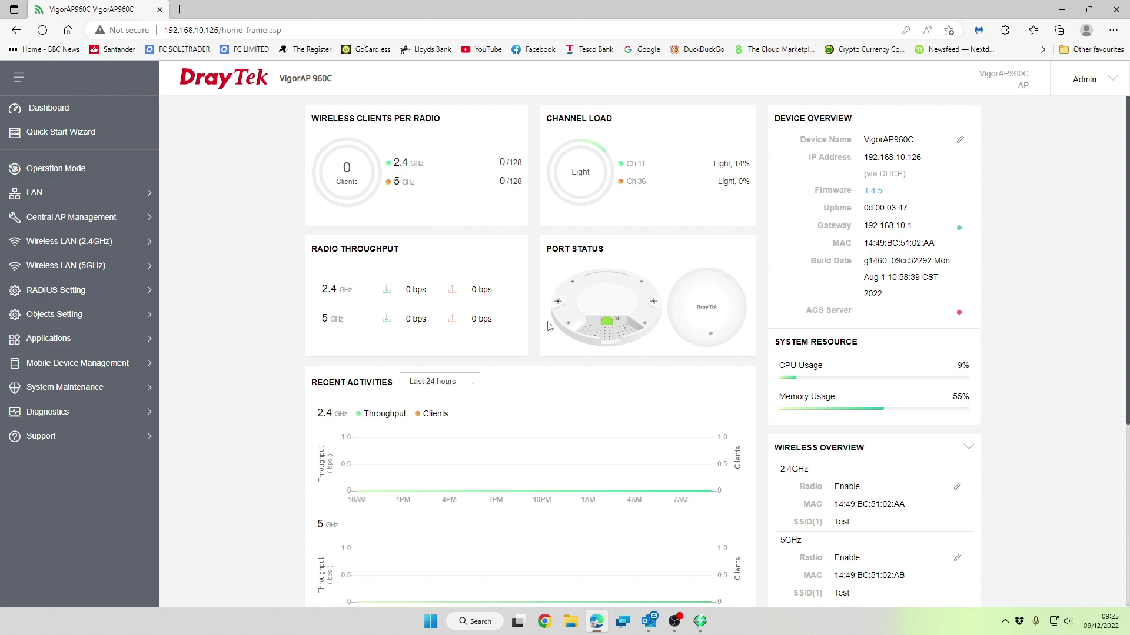
pyautogui.scroll(-4, 606, 524)
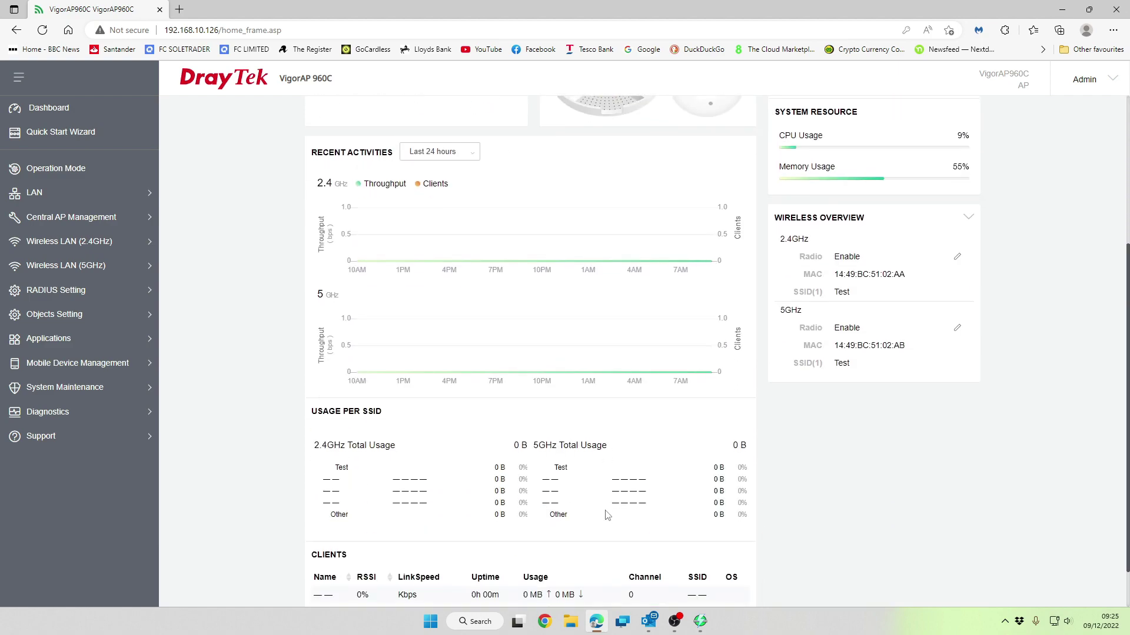
pyautogui.scroll(-1, 606, 506)
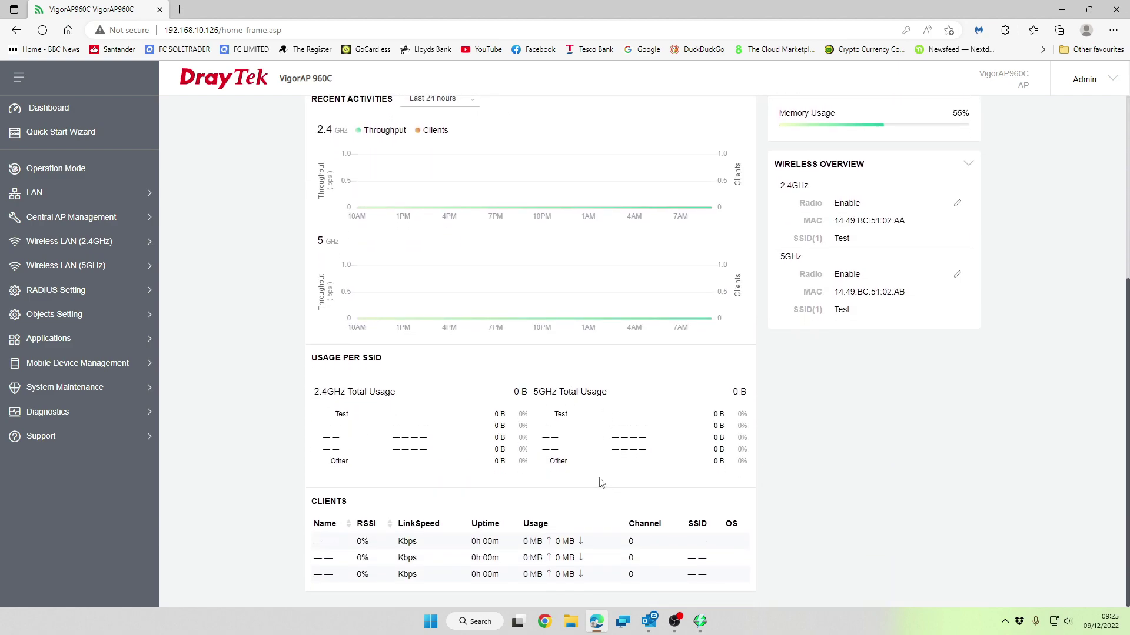
pyautogui.scroll(5, 601, 482)
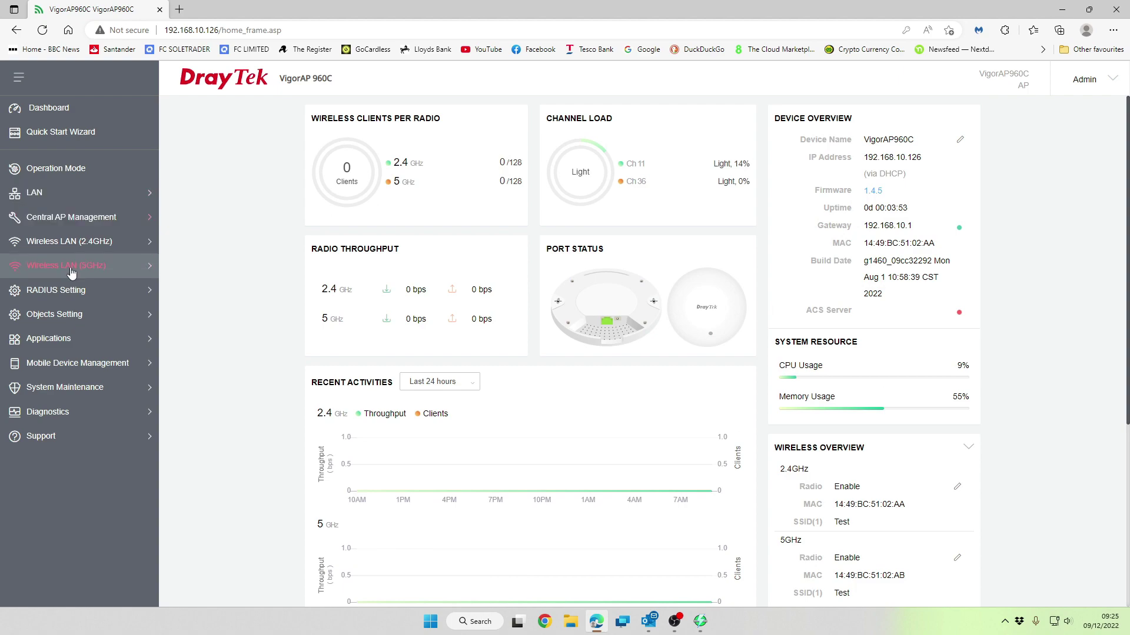
# View LAN General Setup, Hotspot Web Portal and Port Control, then expand Central AP Management and Wireless LAN (2.4GHz)
pyautogui.click(43, 203)
pyautogui.click(89, 228)
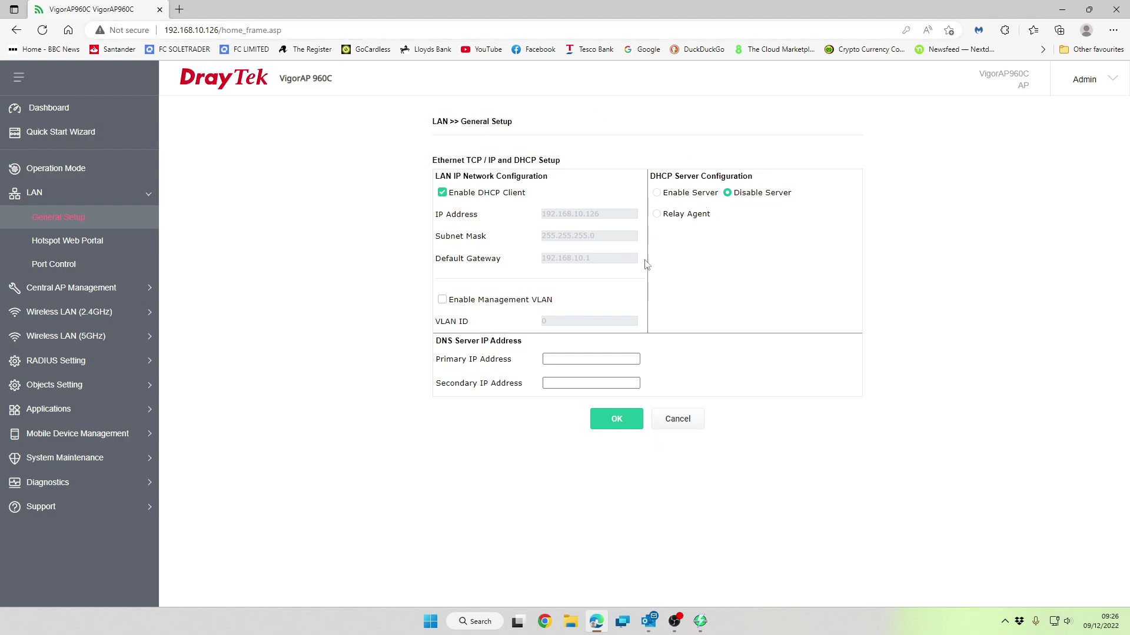
pyautogui.click(123, 252)
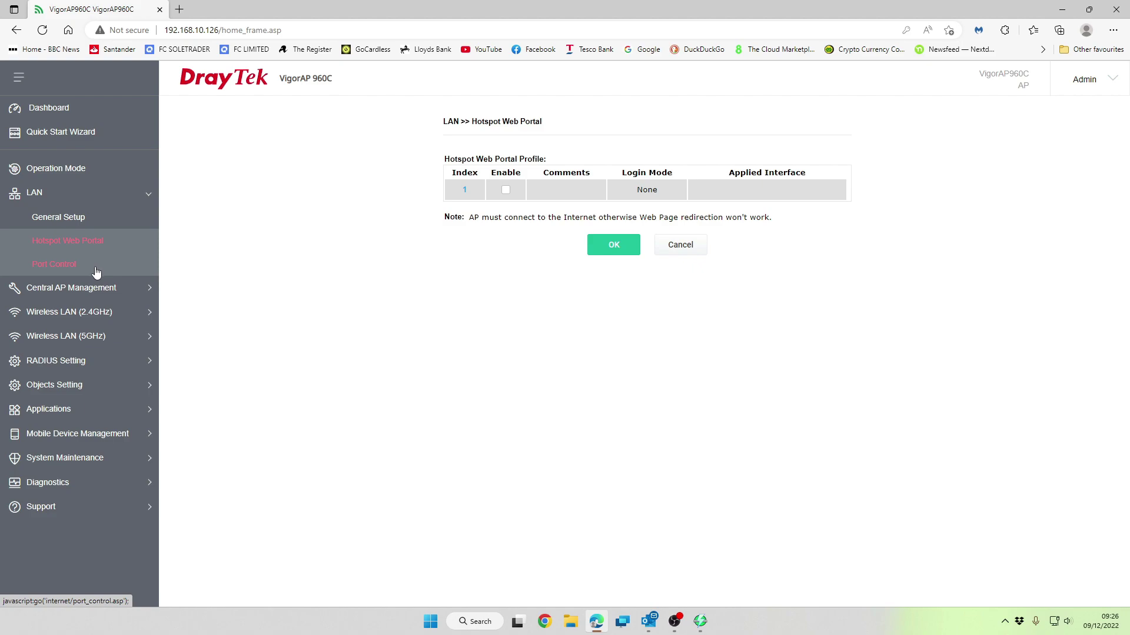
pyautogui.click(96, 270)
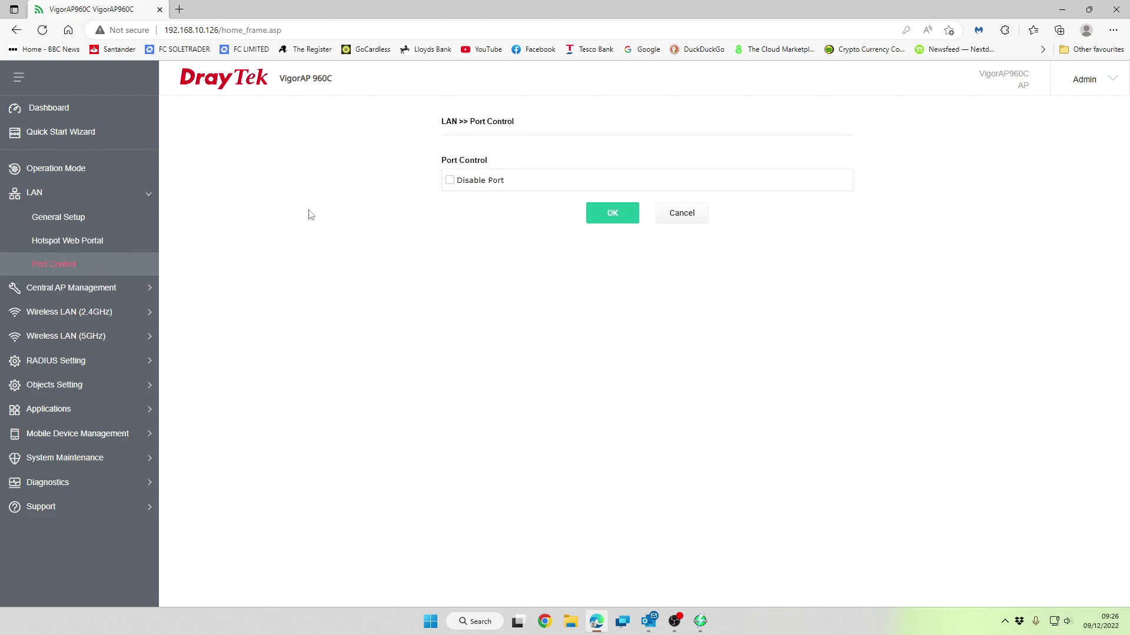
pyautogui.click(81, 294)
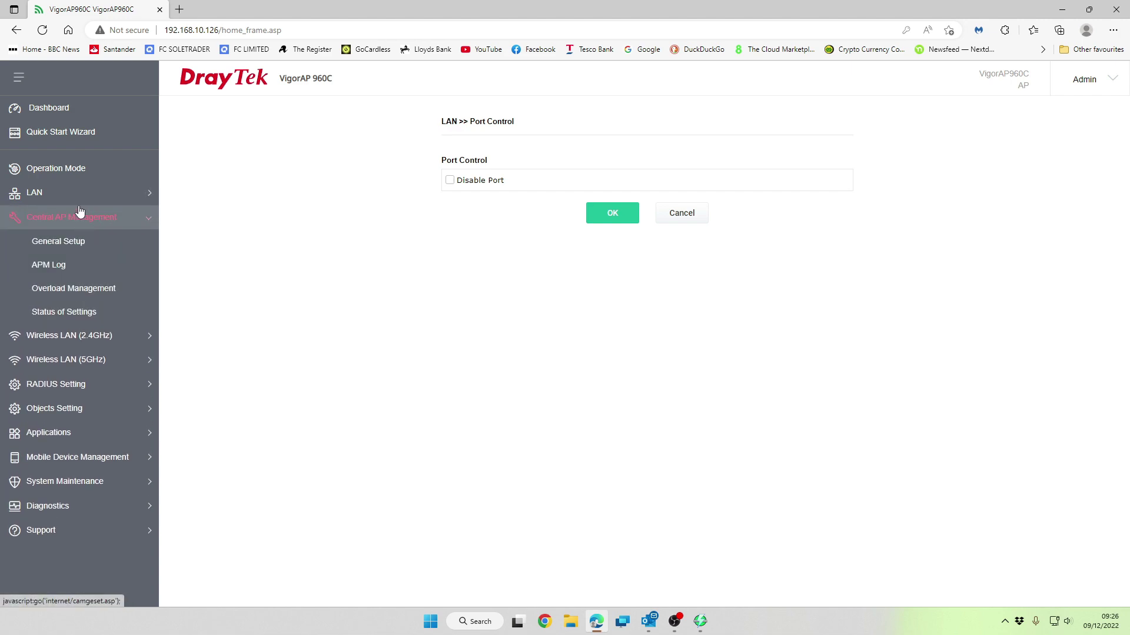
pyautogui.click(93, 337)
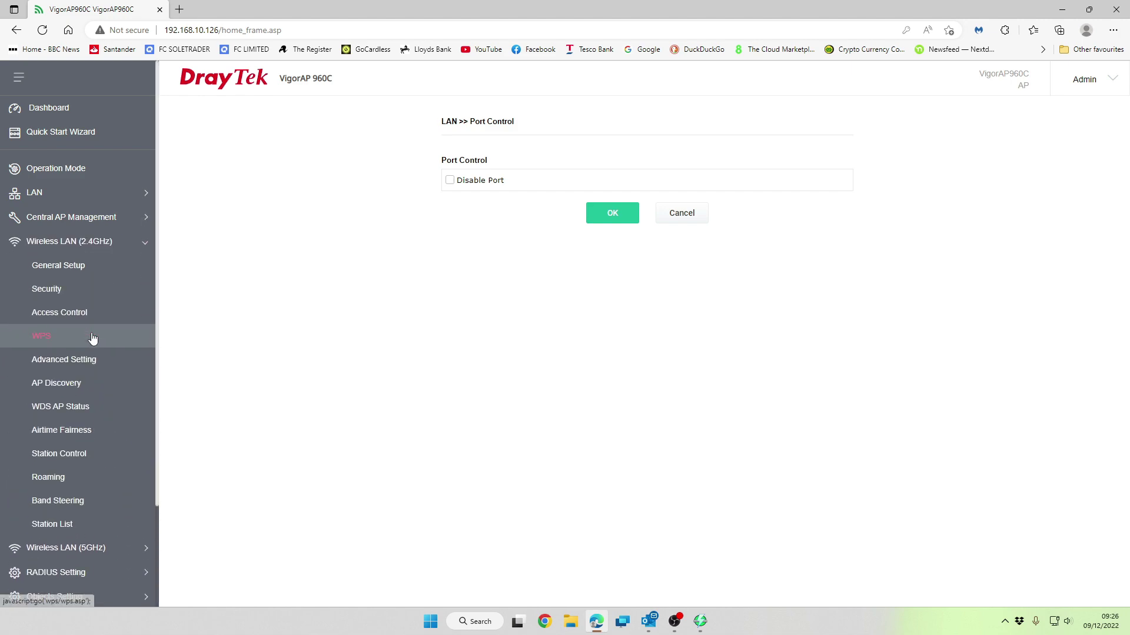
# Check that 2.4GHz SSID 1 is Test on Channel 11 (2462MHz), with WDS security Disabled
pyautogui.click(91, 276)
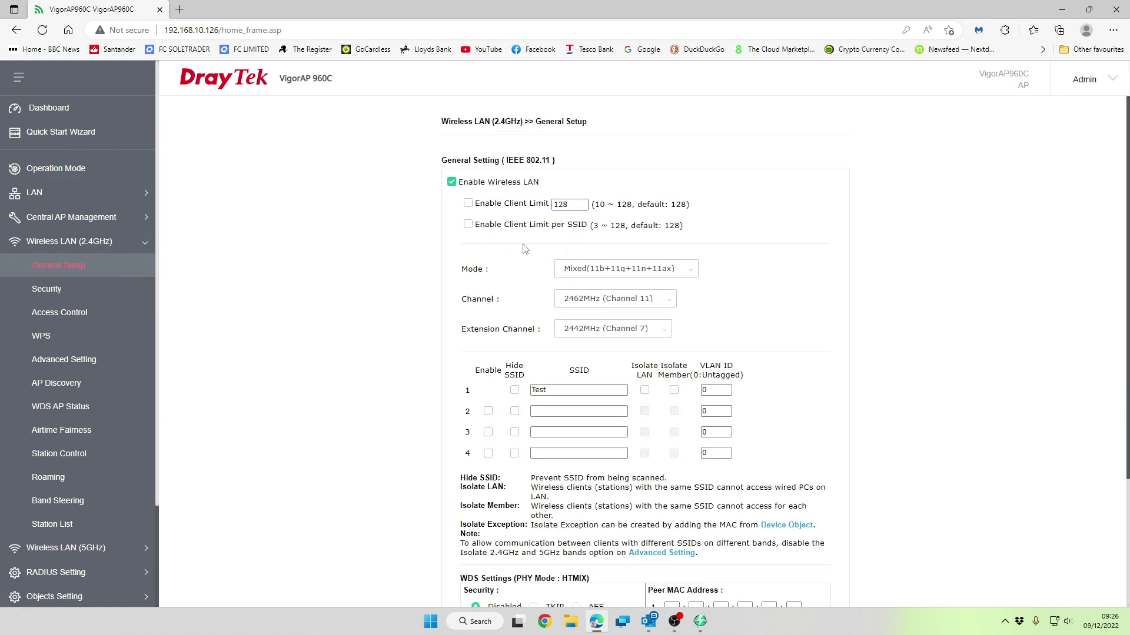
pyautogui.scroll(-1, 588, 282)
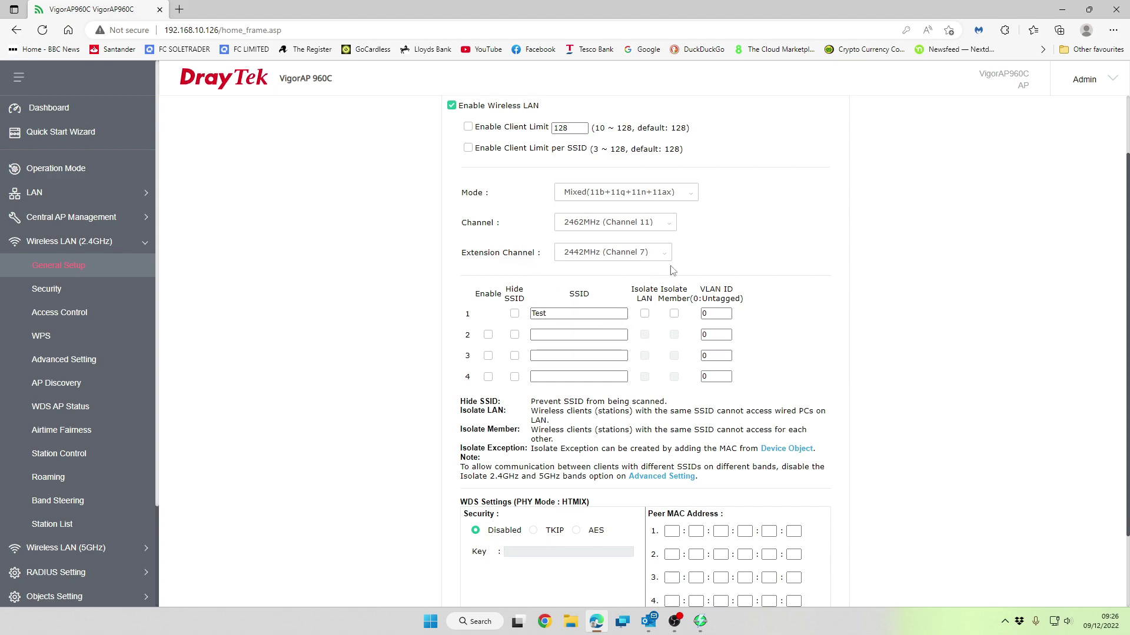
pyautogui.scroll(-2, 672, 270)
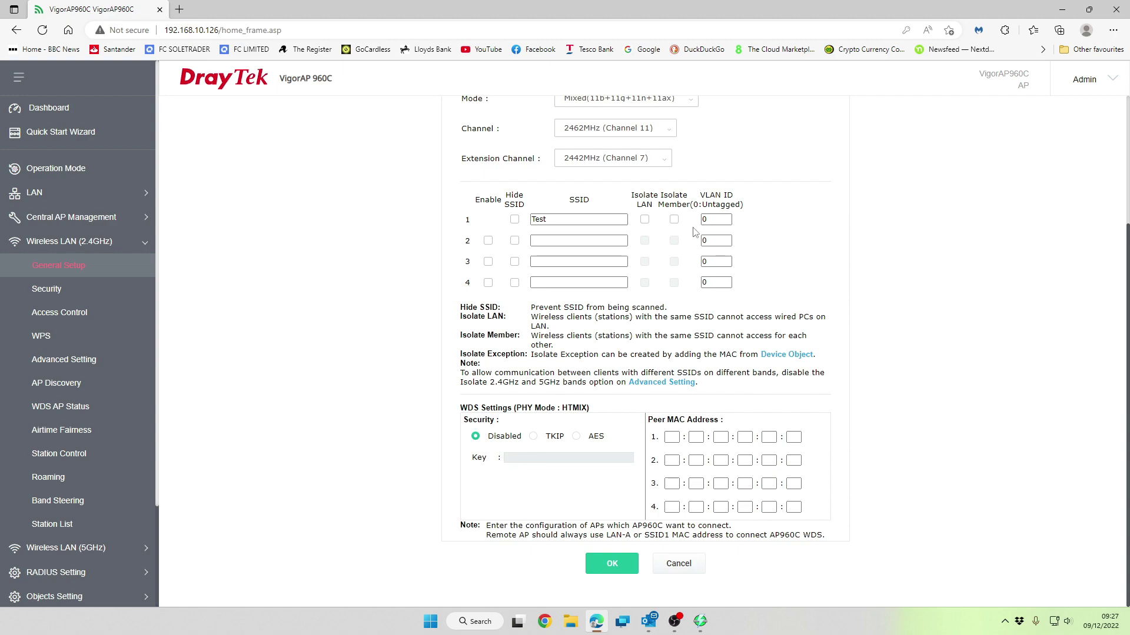
pyautogui.click(601, 244)
# Review 2.4GHz security for SSIDs 1–4, confirming Test uses WPA3/WPA2 Personal with AES
pyautogui.click(67, 292)
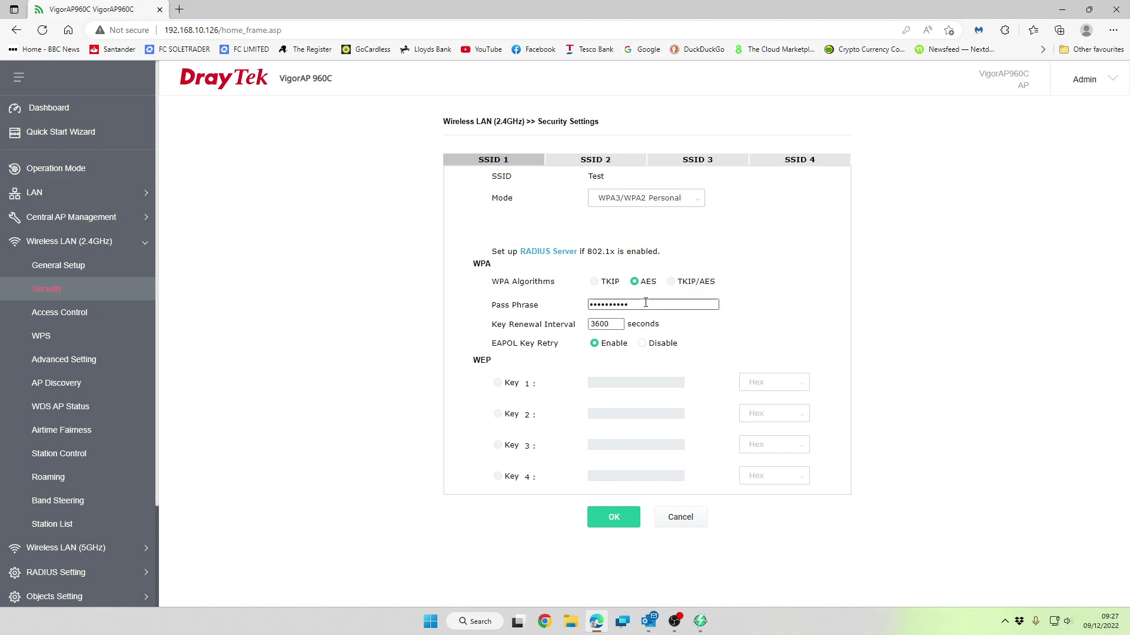
pyautogui.click(603, 162)
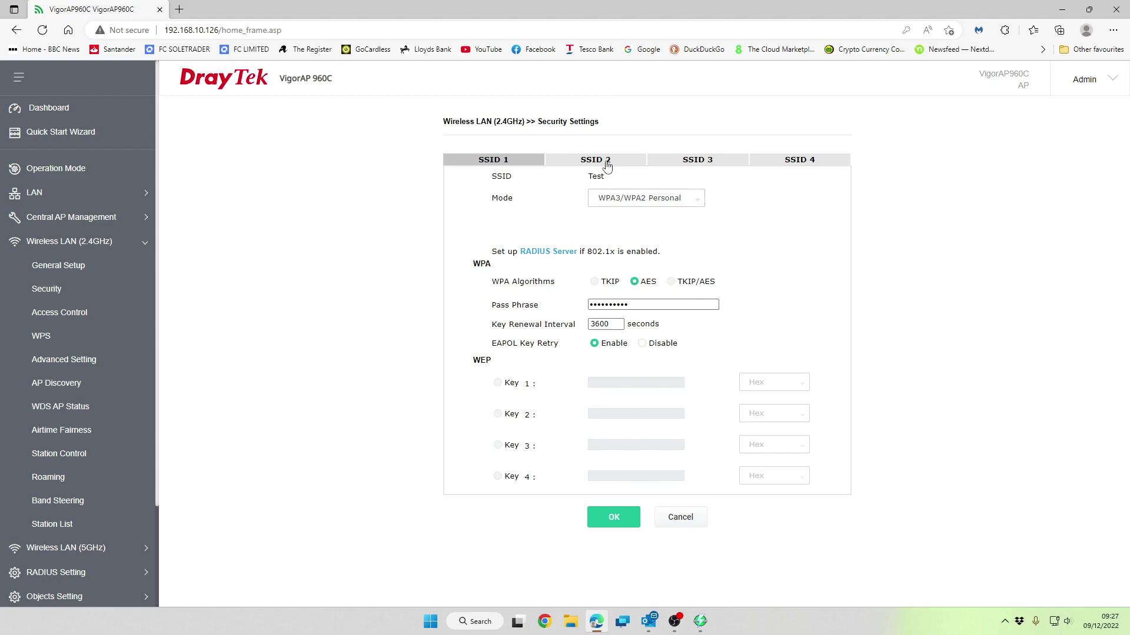
pyautogui.click(693, 165)
pyautogui.click(815, 164)
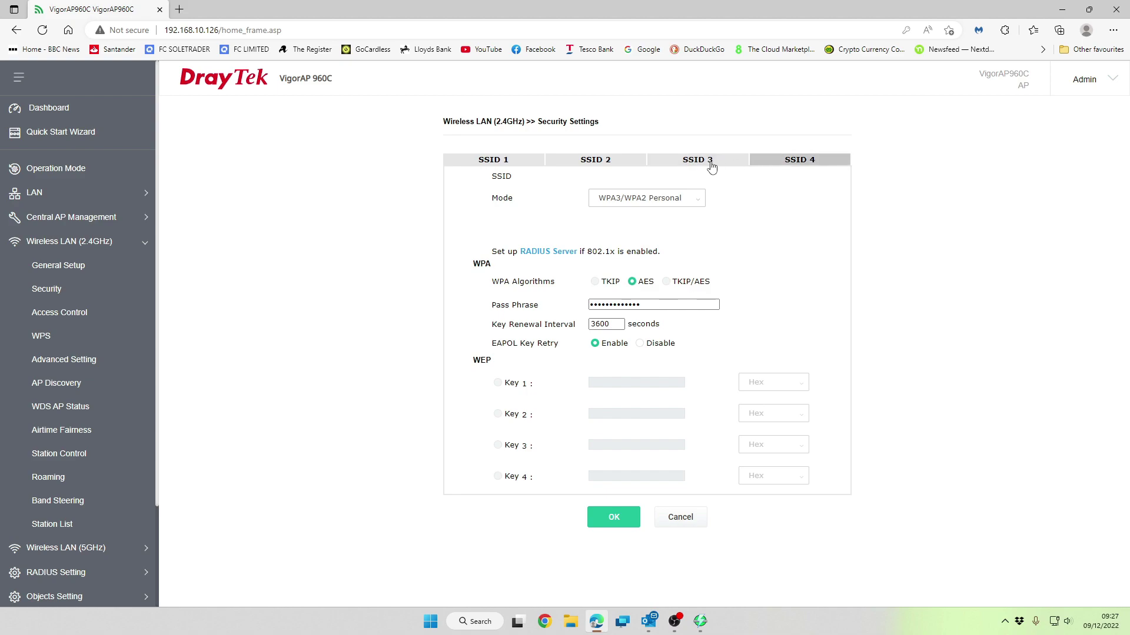
pyautogui.click(509, 164)
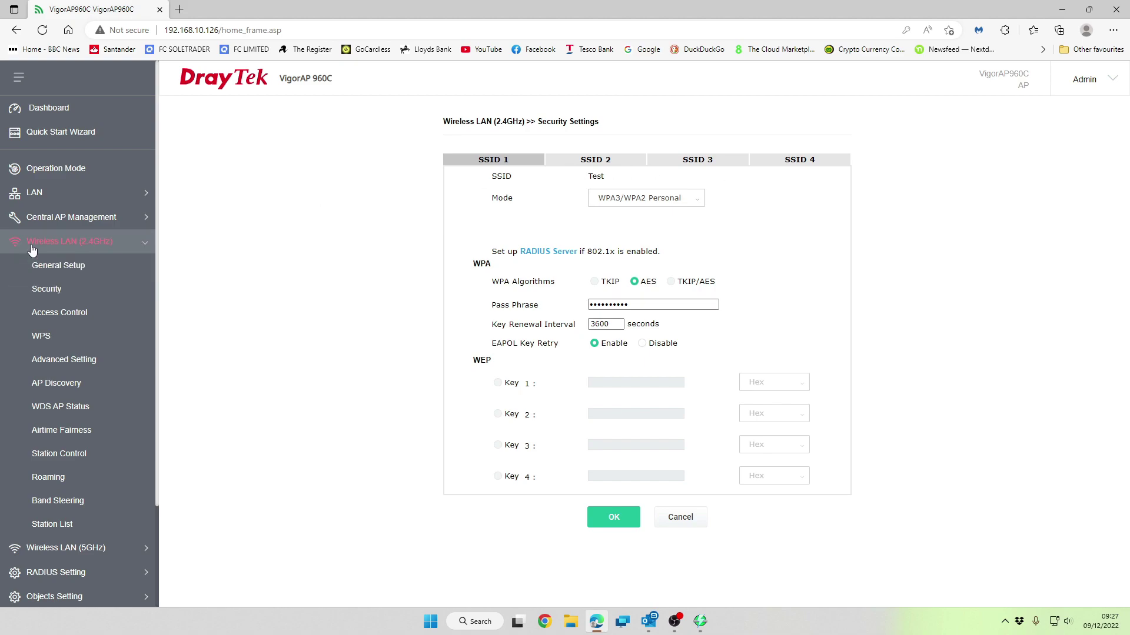
# Recheck 2.4GHz General Setup and Security, then view Access Control: policy Disable, empty MAC list
pyautogui.click(59, 266)
pyautogui.scroll(-1, 532, 247)
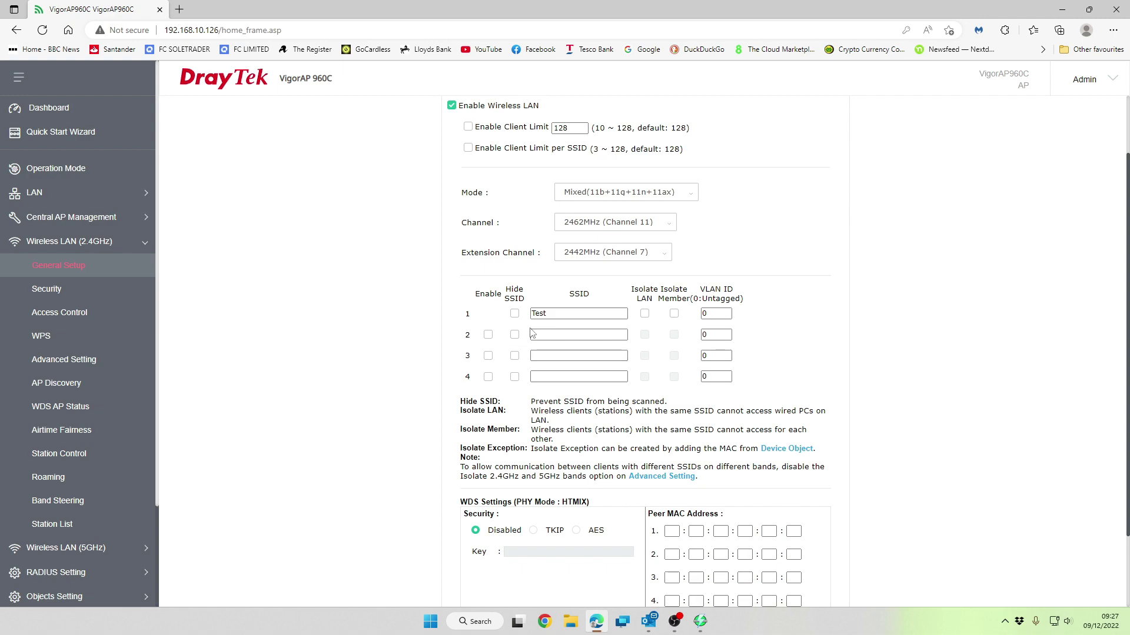
pyautogui.click(52, 290)
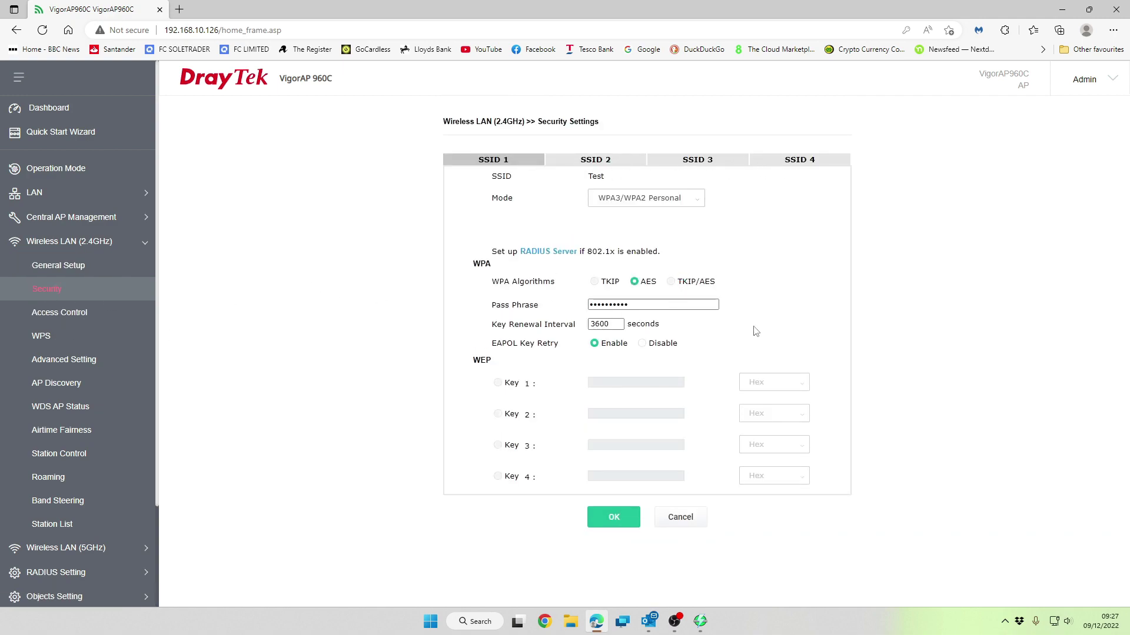
pyautogui.click(46, 320)
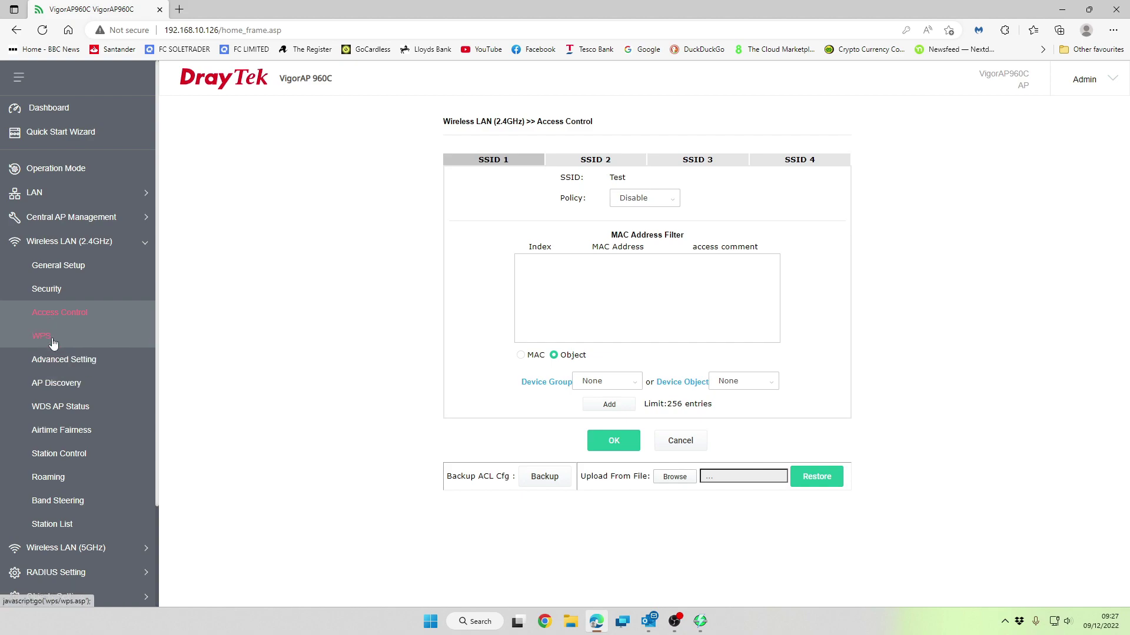
# After checking WPS, enter country code GB in 2.4GHz Advanced Setting and save
pyautogui.click(53, 343)
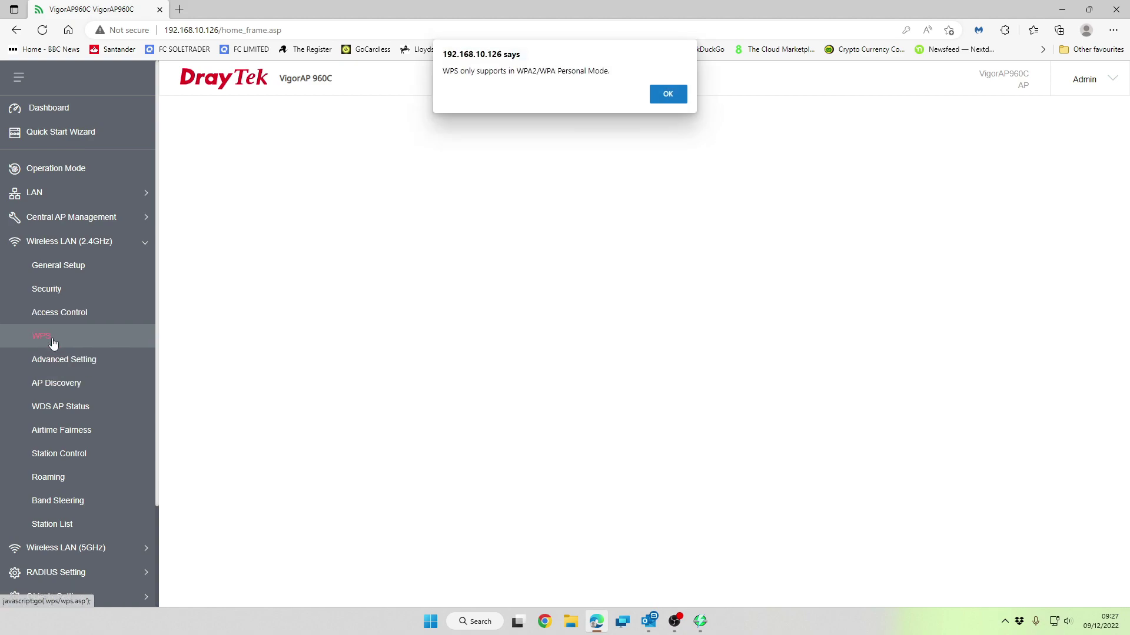
pyautogui.click(660, 98)
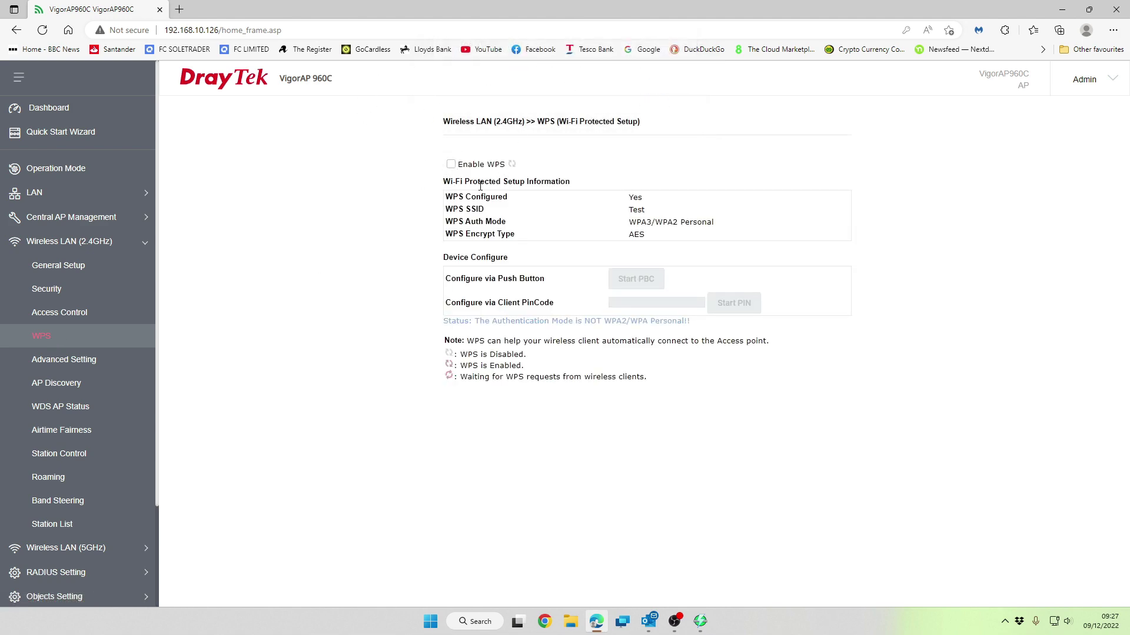
pyautogui.click(106, 366)
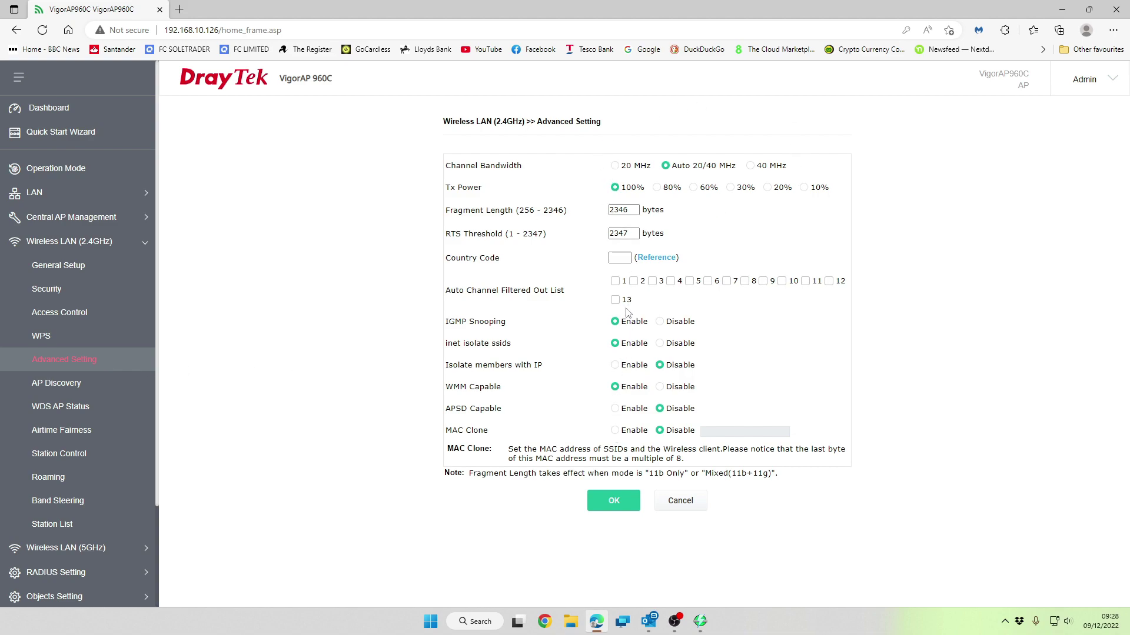
pyautogui.click(614, 256)
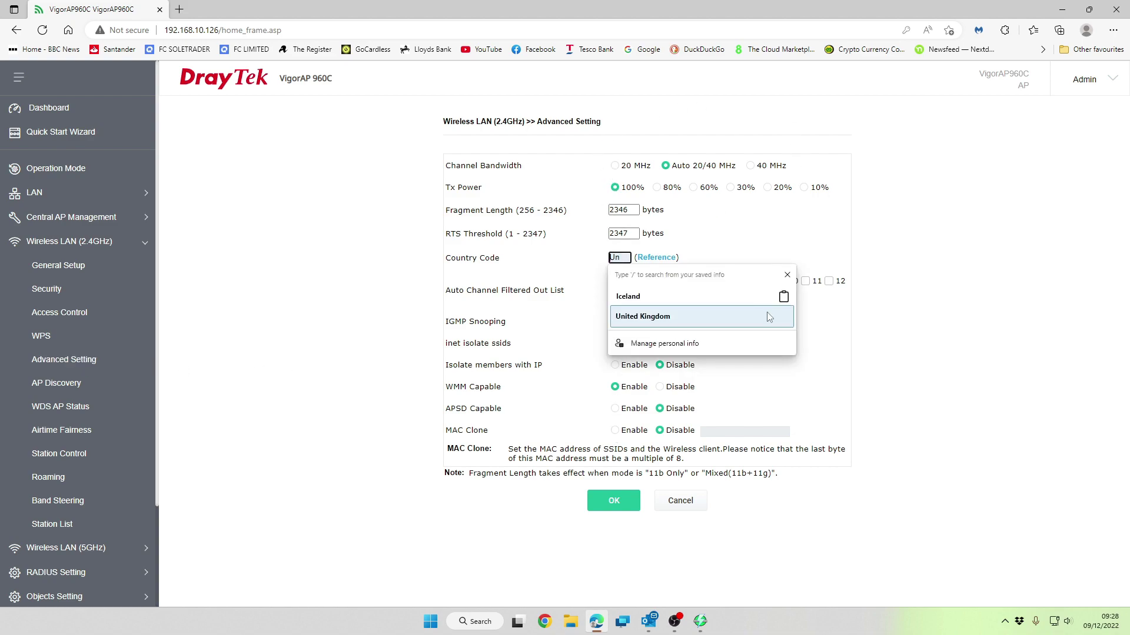
pyautogui.click(769, 317)
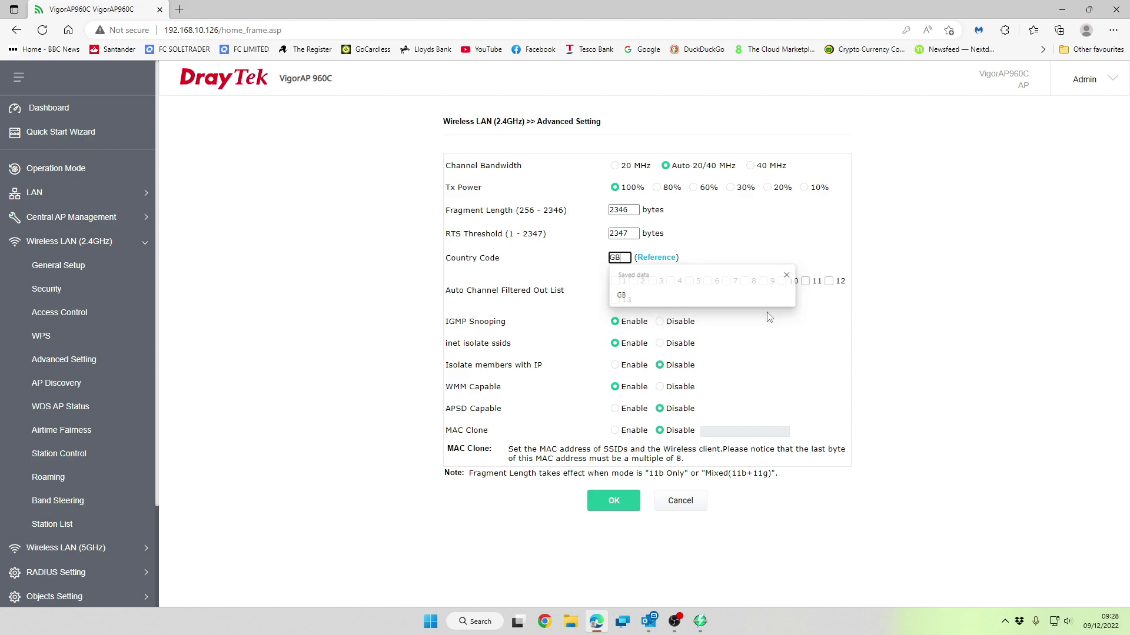
pyautogui.click(913, 228)
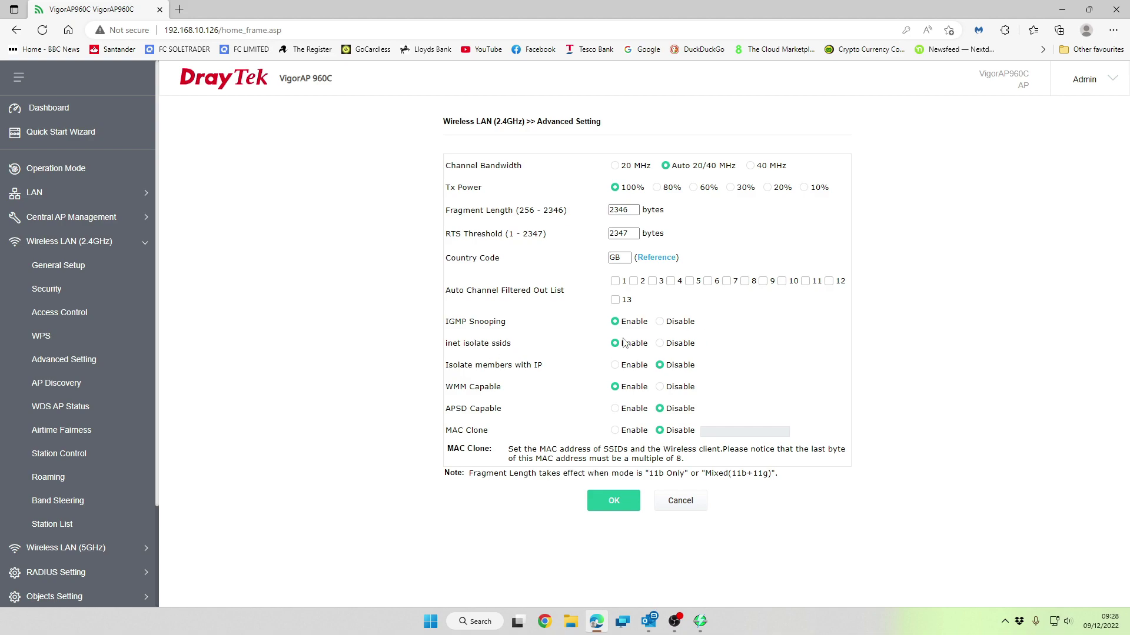
pyautogui.click(609, 503)
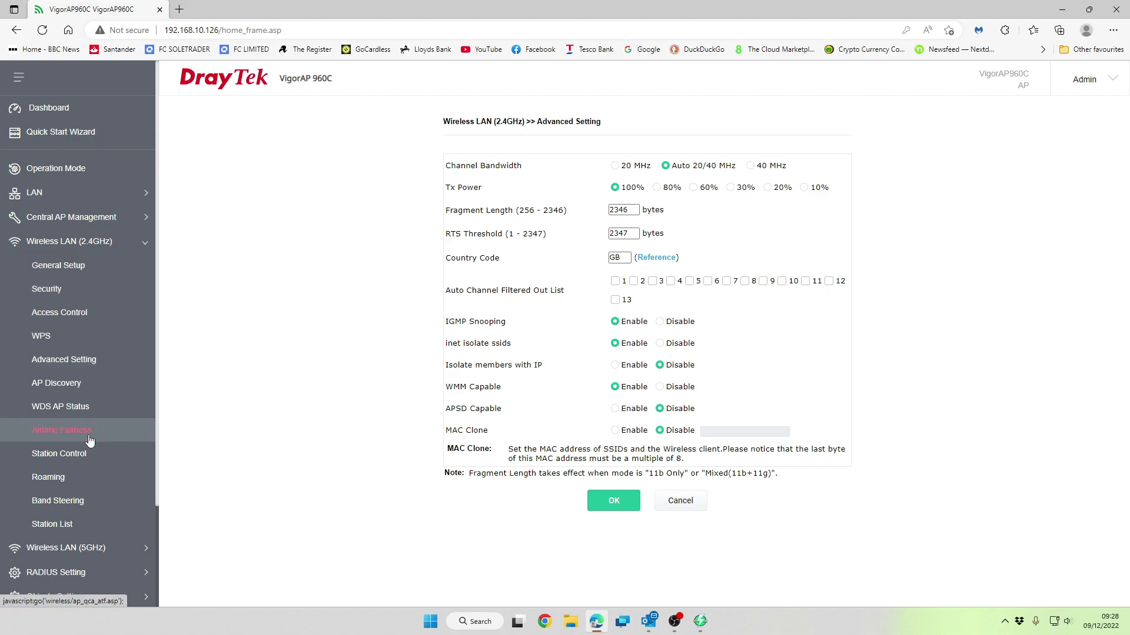
# Enable 2.4GHz Band Steering, keeping the 15-second check time and 70% thresholds
pyautogui.click(89, 489)
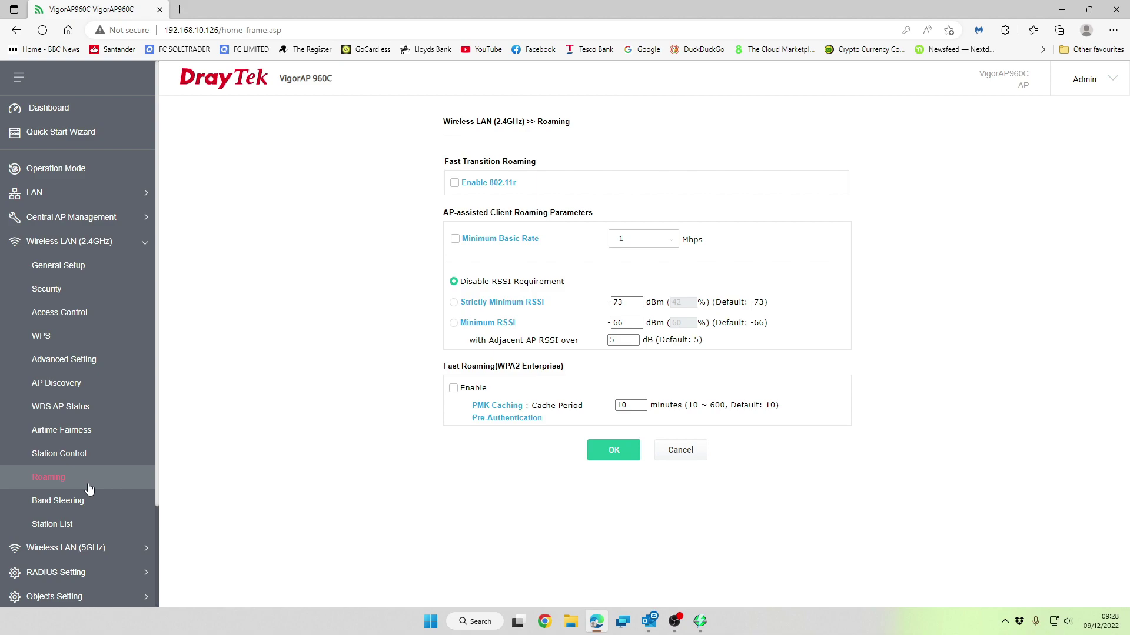
pyautogui.scroll(-1, 89, 499)
pyautogui.scroll(-4, 89, 500)
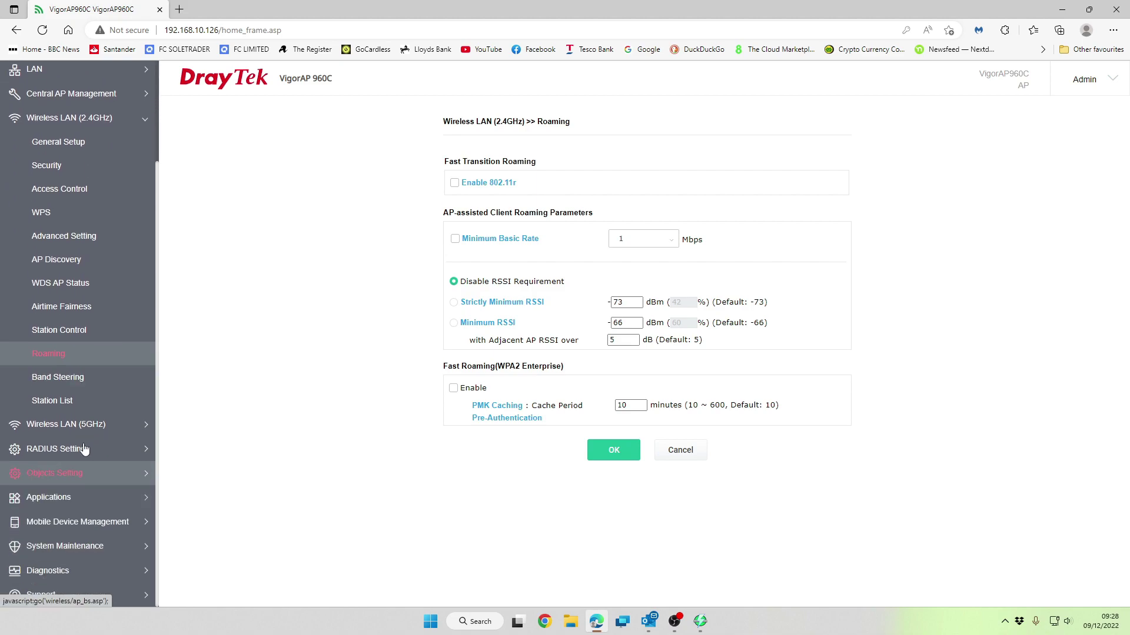
pyautogui.click(71, 382)
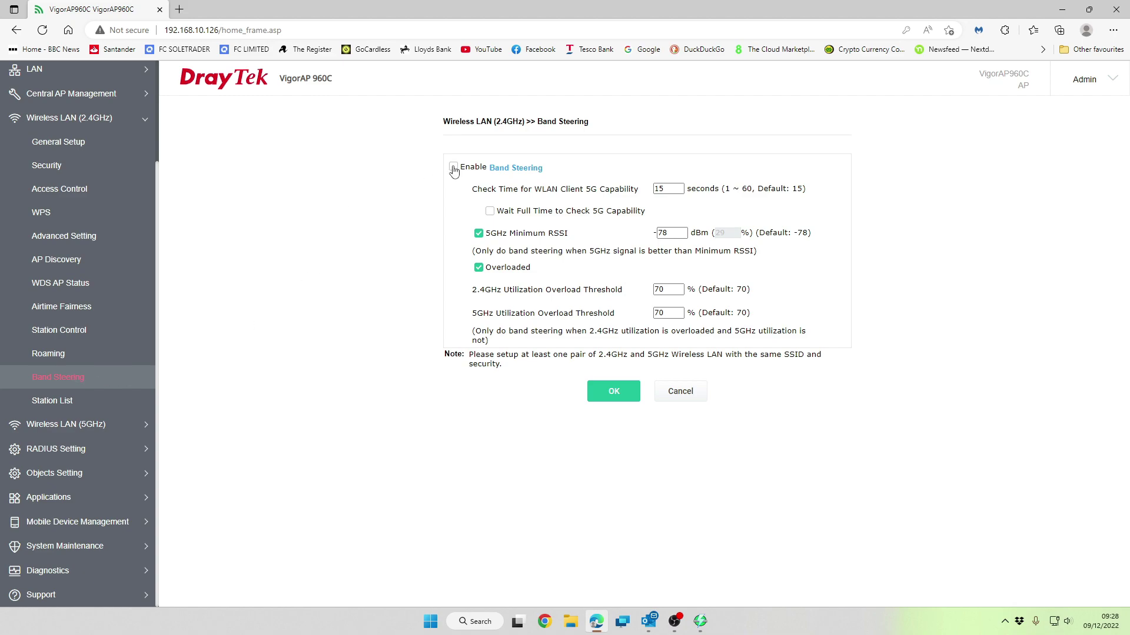
pyautogui.click(453, 168)
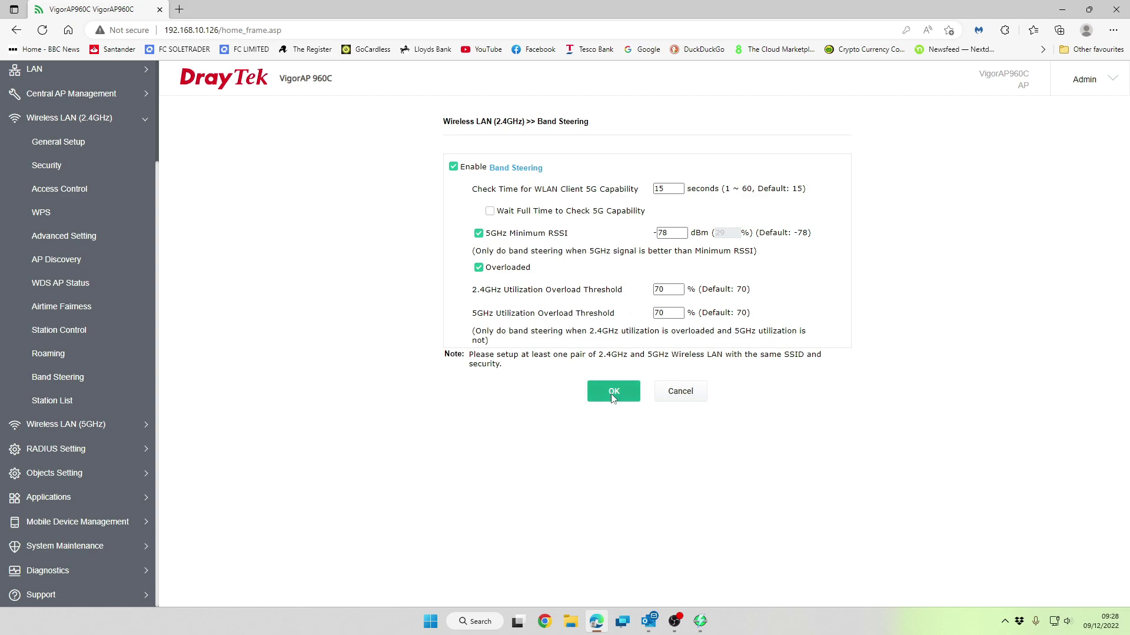
# Look over 5GHz General Setup and Security for Test, ending on 5GHz Advanced Setting
pyautogui.click(101, 424)
pyautogui.click(71, 191)
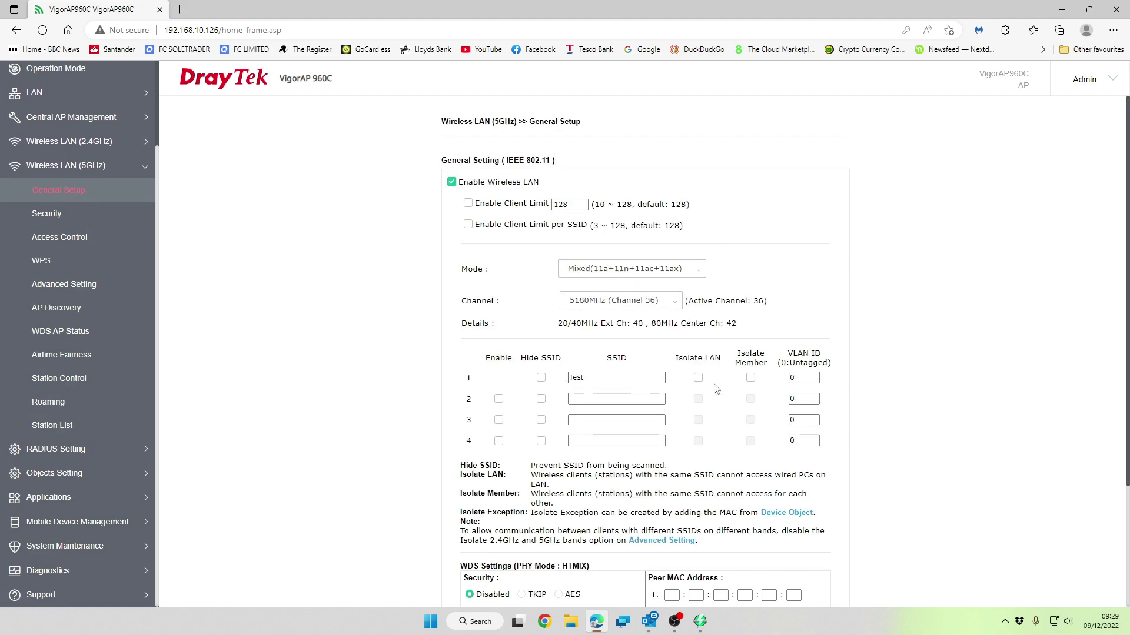
pyautogui.scroll(-3, 718, 382)
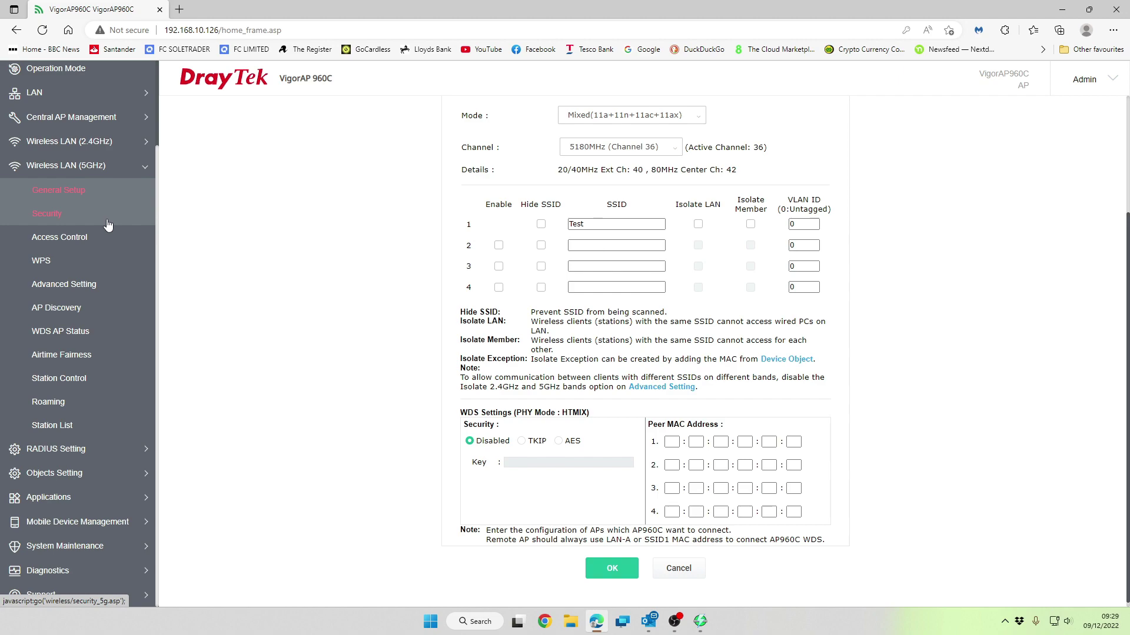
pyautogui.click(107, 222)
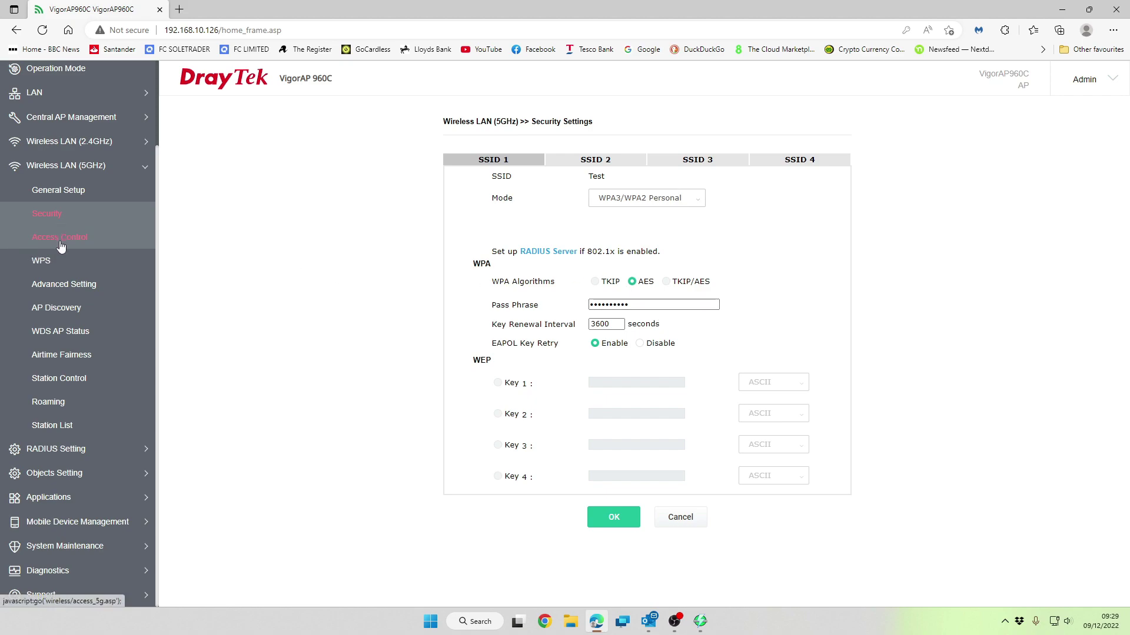
pyautogui.click(61, 294)
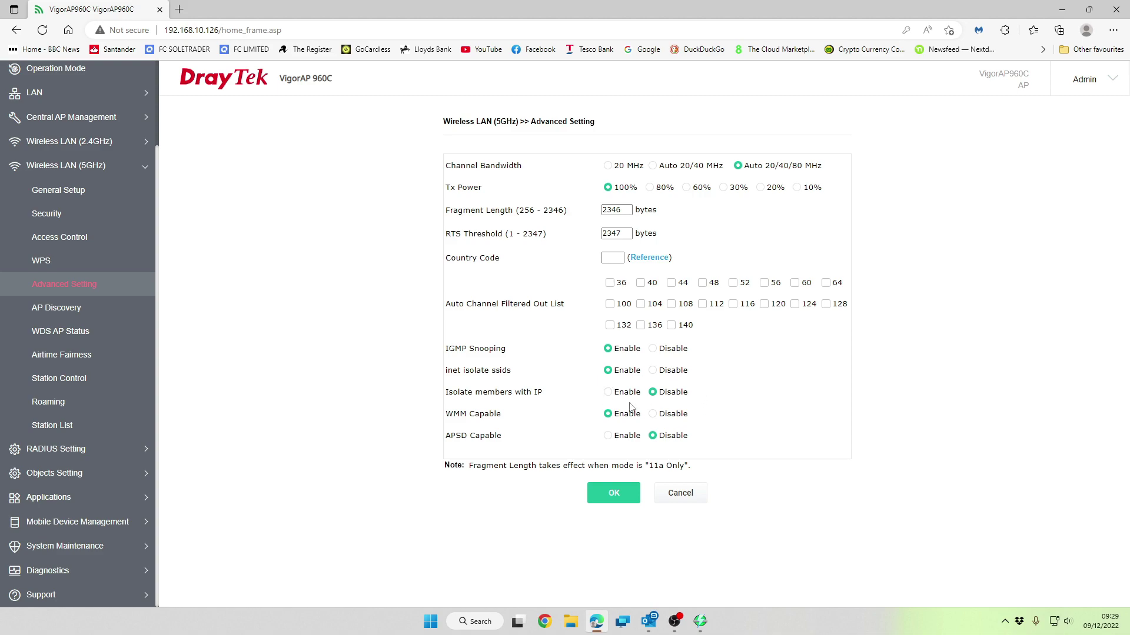
# Save GB as the 5GHz country code, then view the 5GHz Roaming page
pyautogui.click(618, 263)
pyautogui.click(619, 260)
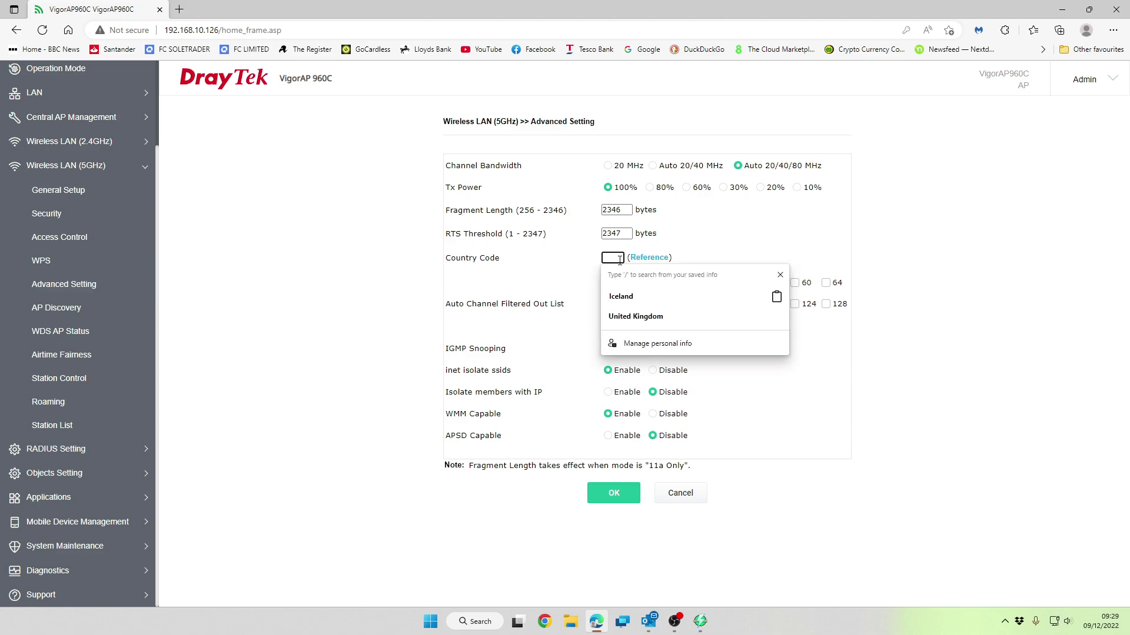
pyautogui.write('GB')
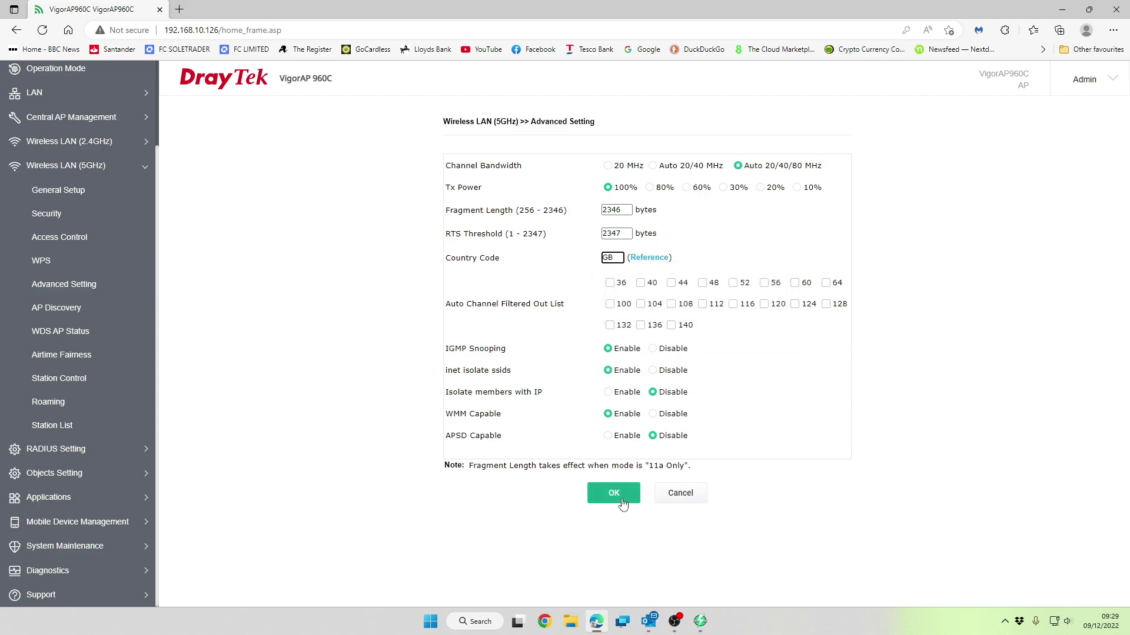
pyautogui.click(623, 504)
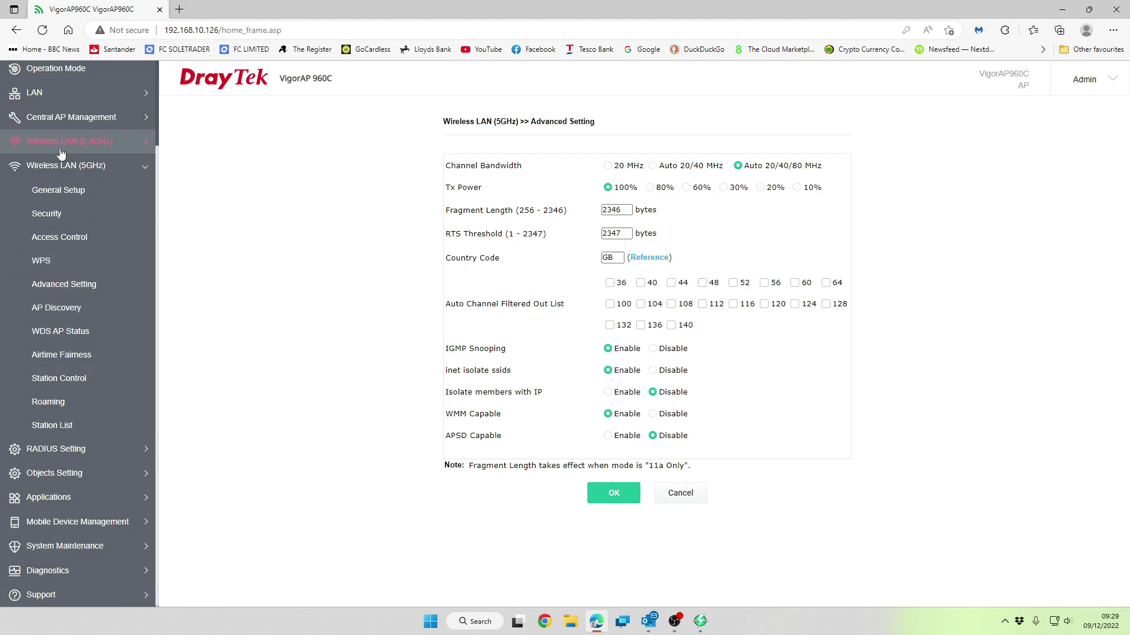
pyautogui.click(49, 404)
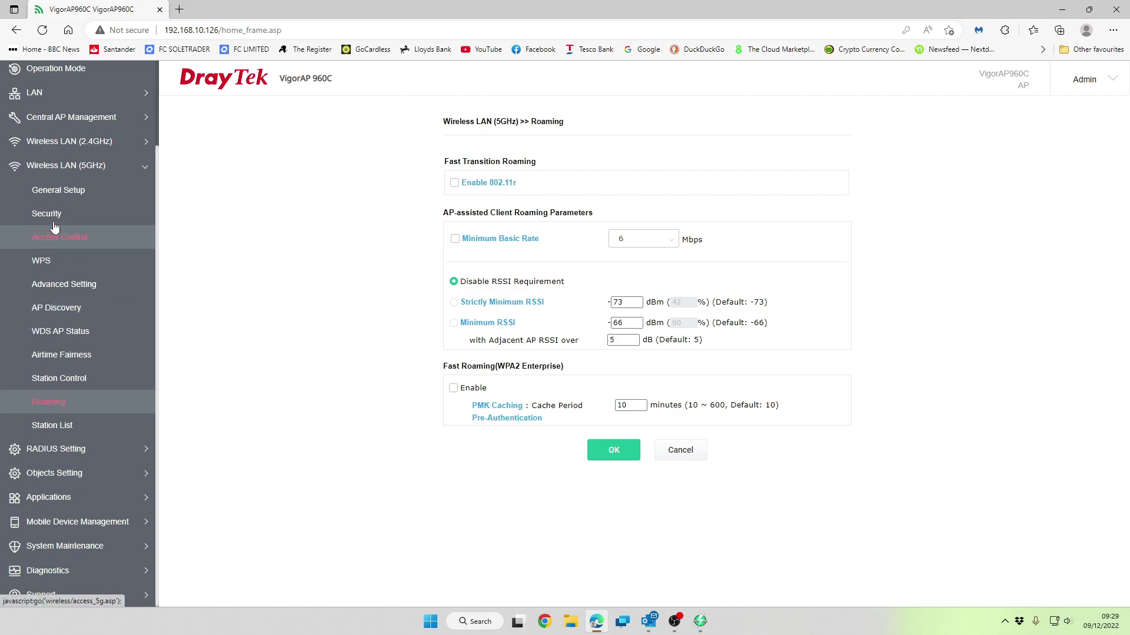
# Look over 2.4GHz Band Steering, then the Device Object and Device Group pages
pyautogui.click(74, 154)
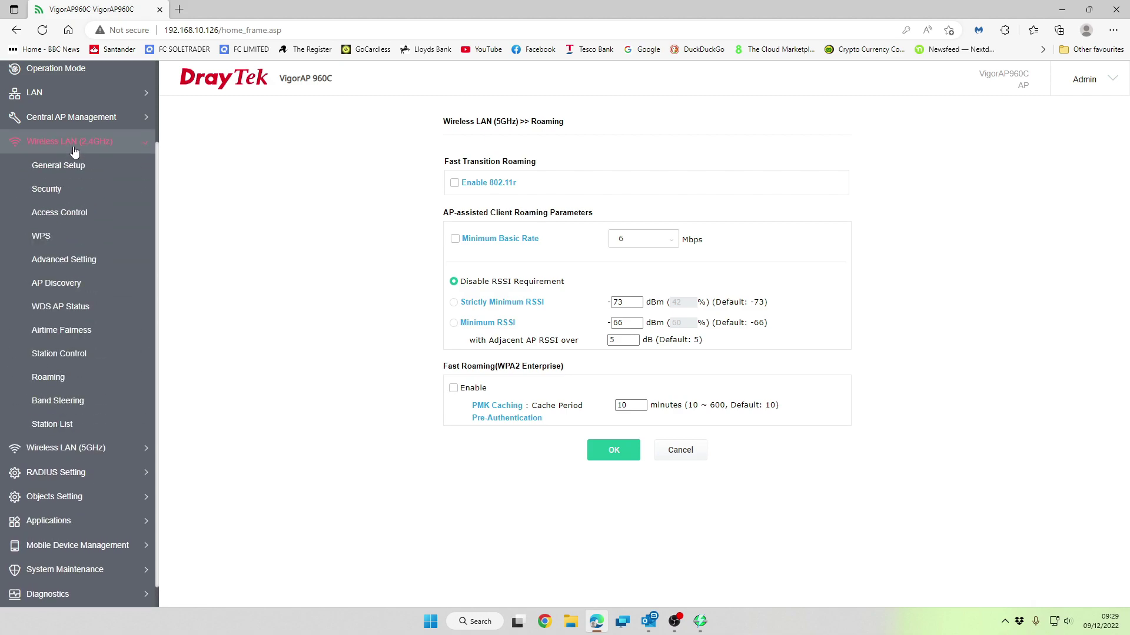
pyautogui.click(59, 409)
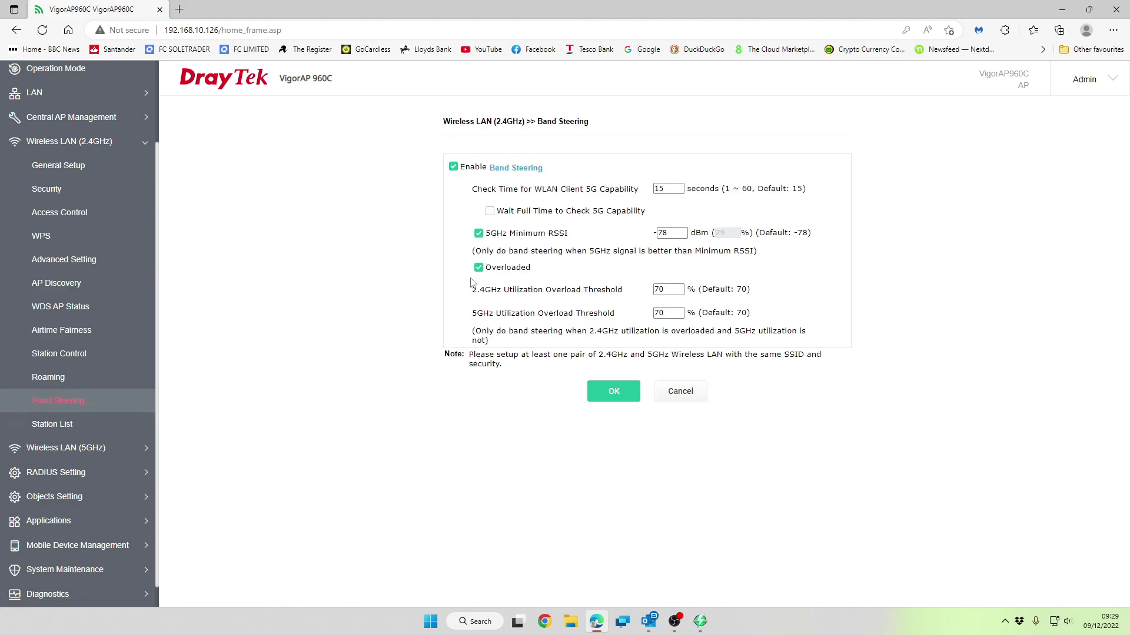
pyautogui.scroll(-1, 73, 460)
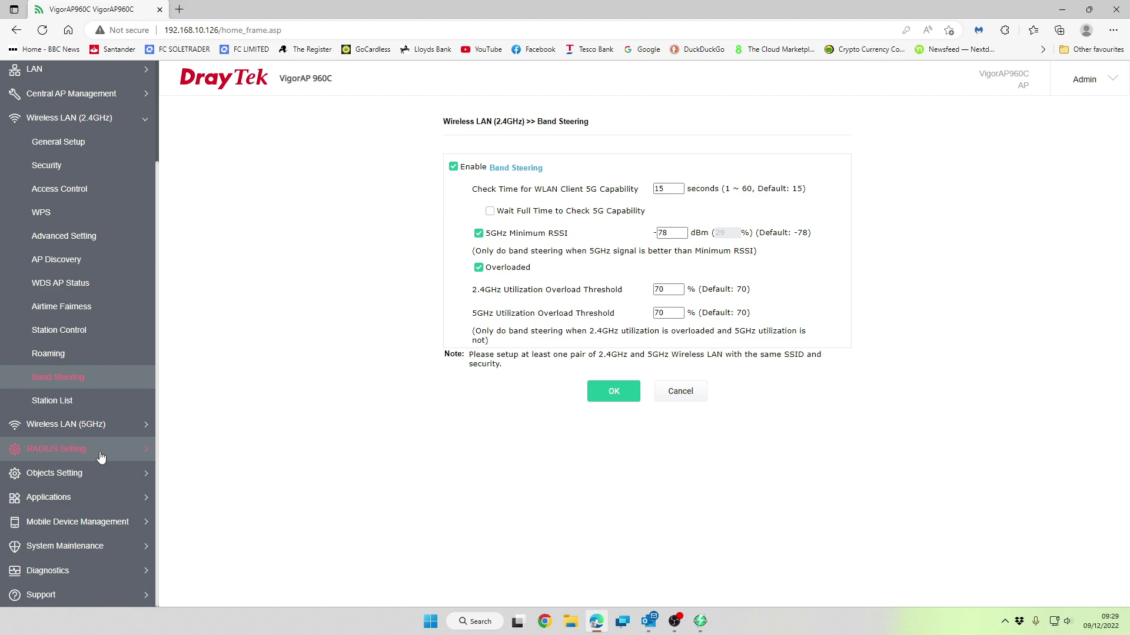
pyautogui.click(95, 474)
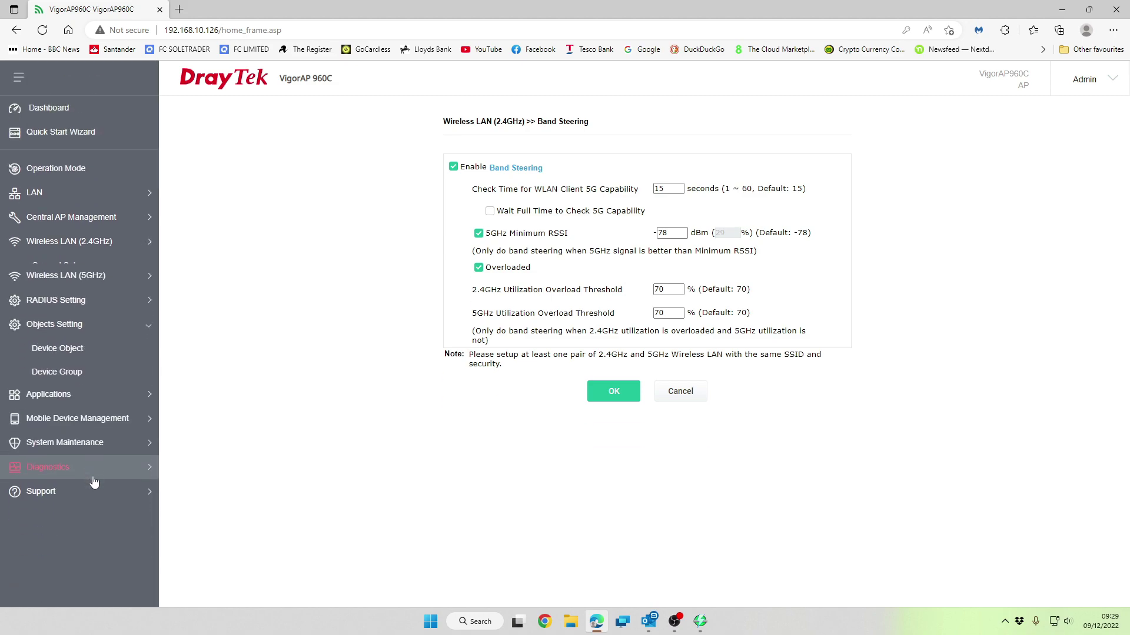
pyautogui.click(104, 340)
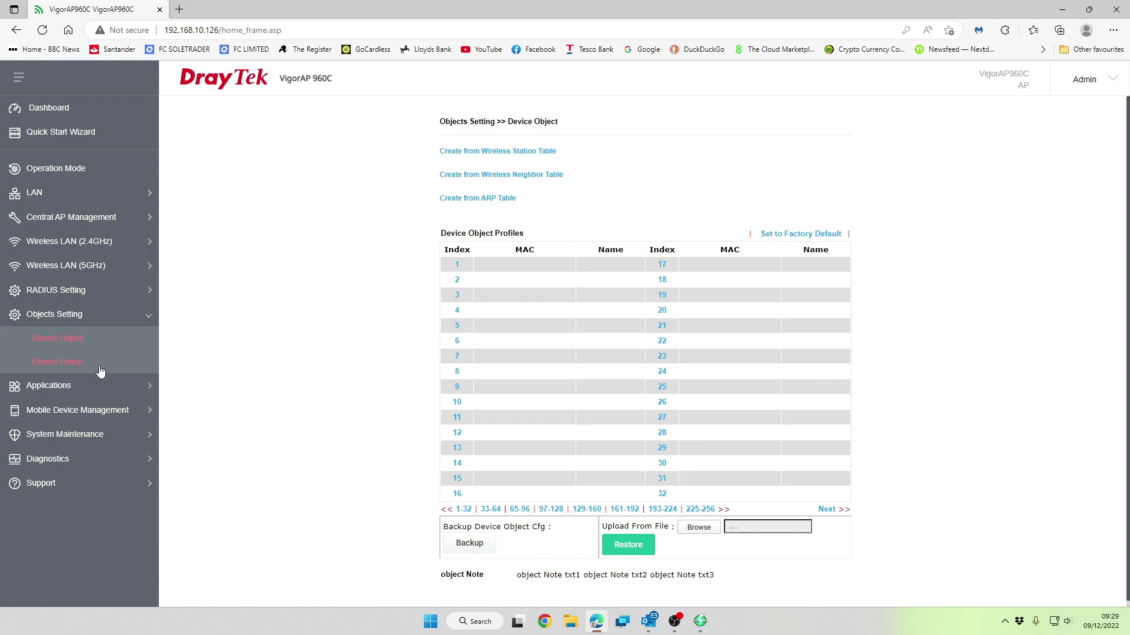
pyautogui.click(100, 366)
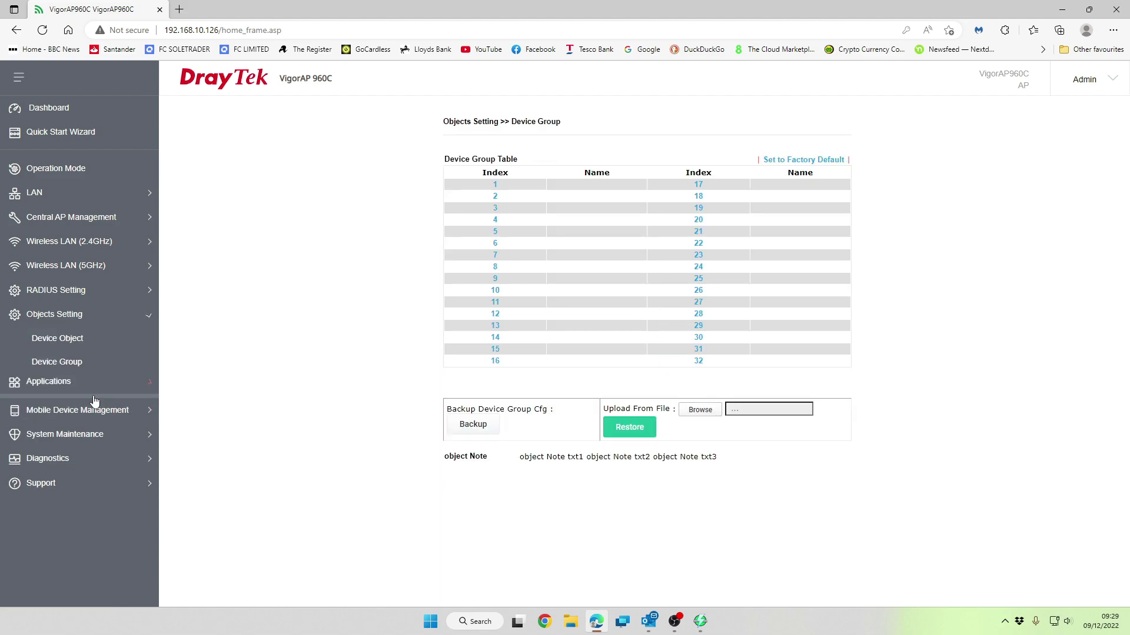
# Review the Schedule list and Wi-Fi Auto On/Off, which has Auto Switch unticked
pyautogui.click(93, 388)
pyautogui.click(93, 367)
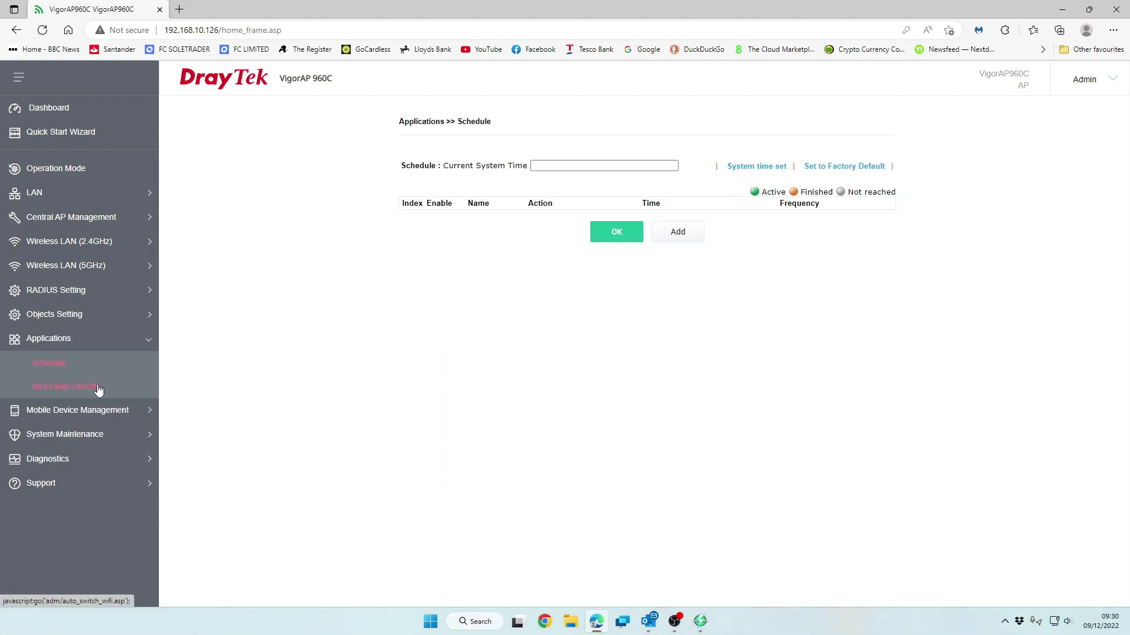
pyautogui.click(98, 389)
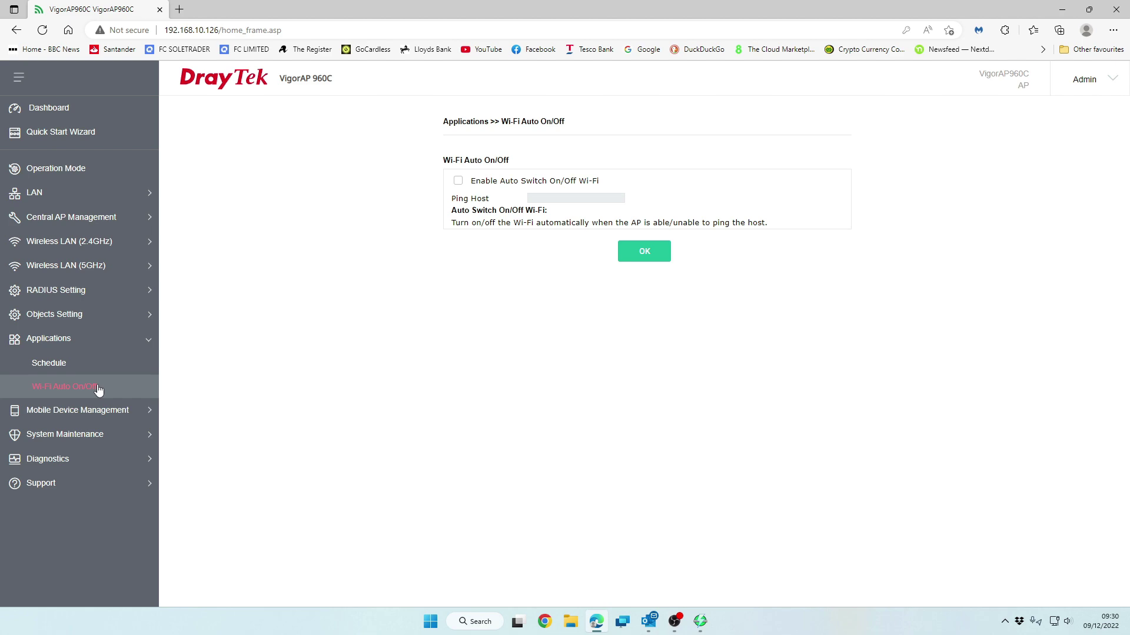
pyautogui.click(114, 410)
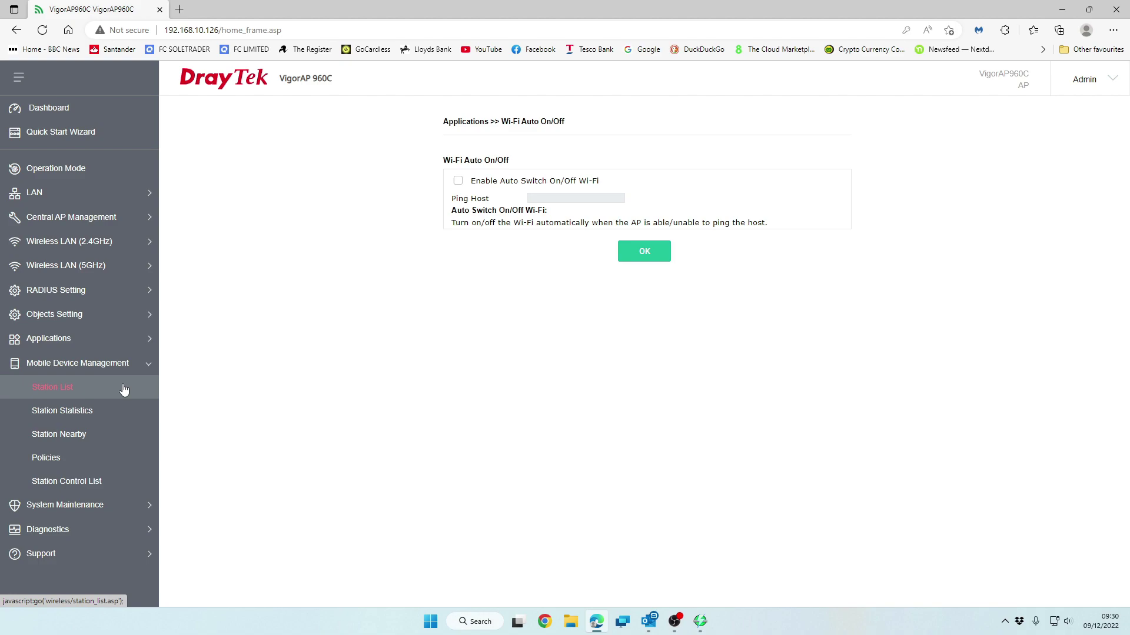
# Browse the station list, statistics and policies, then view the empty Station Control List
pyautogui.click(124, 389)
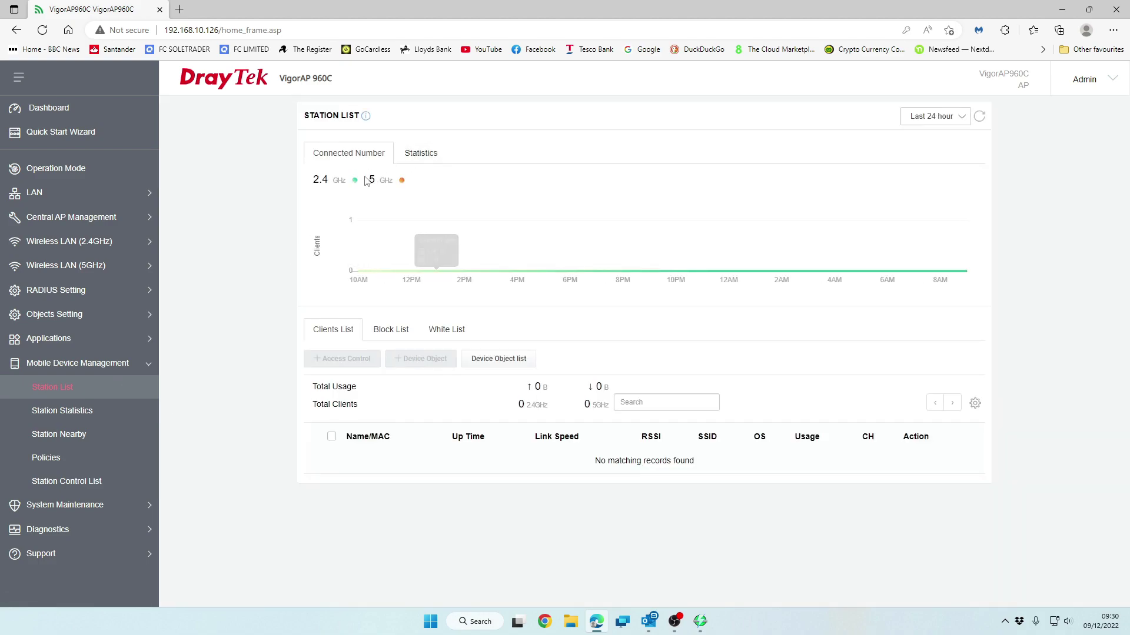
pyautogui.click(86, 419)
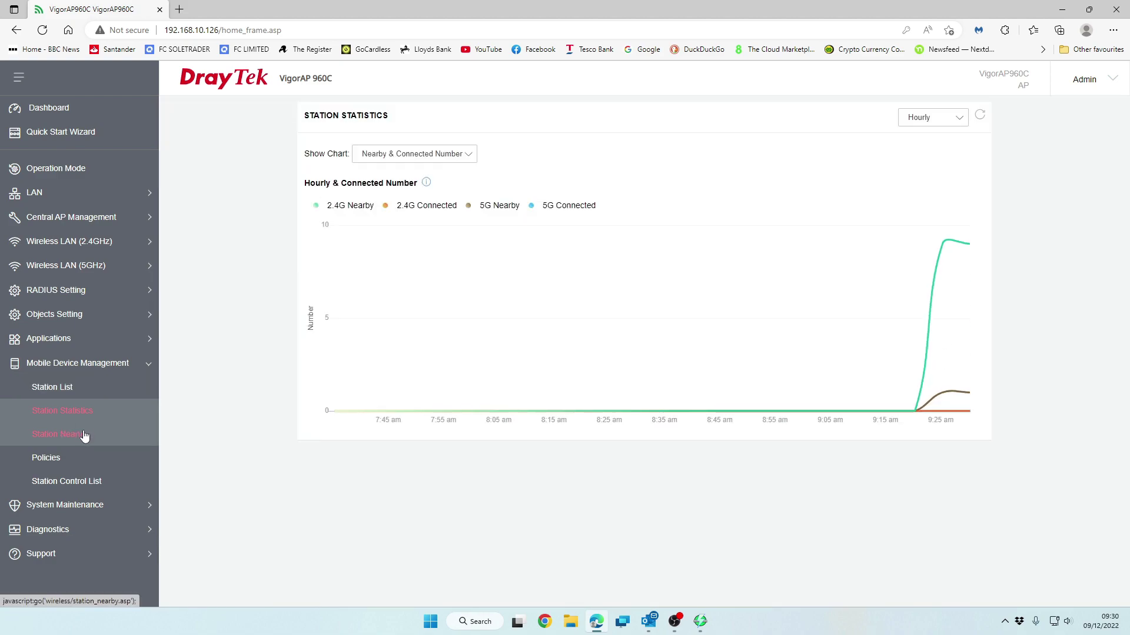
pyautogui.click(77, 464)
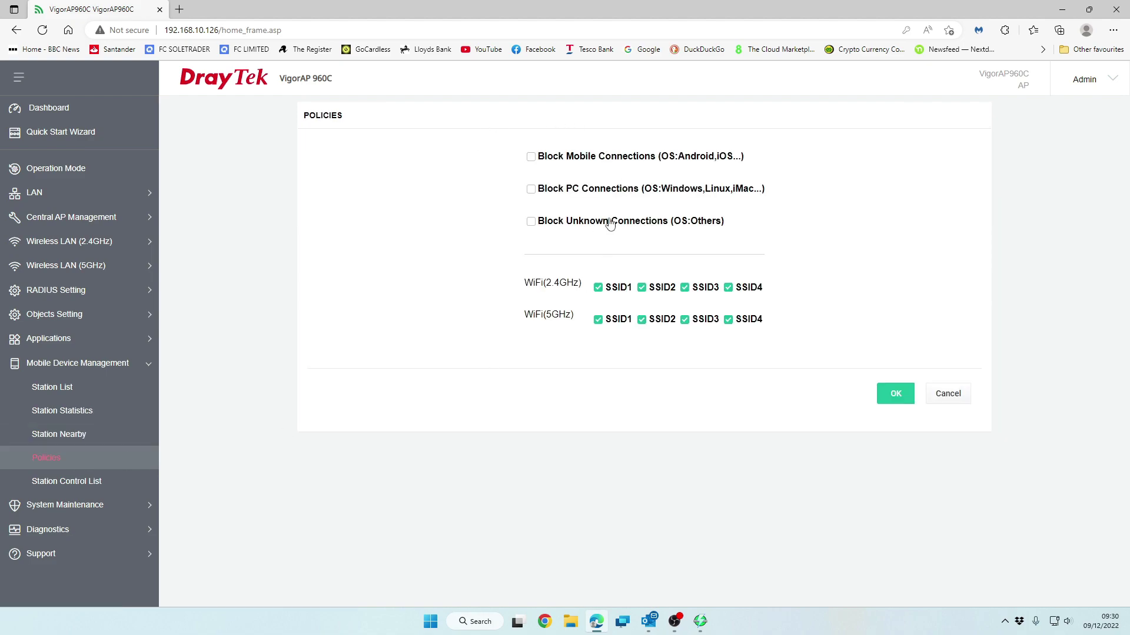
pyautogui.rightClick(501, 215)
pyautogui.click(558, 107)
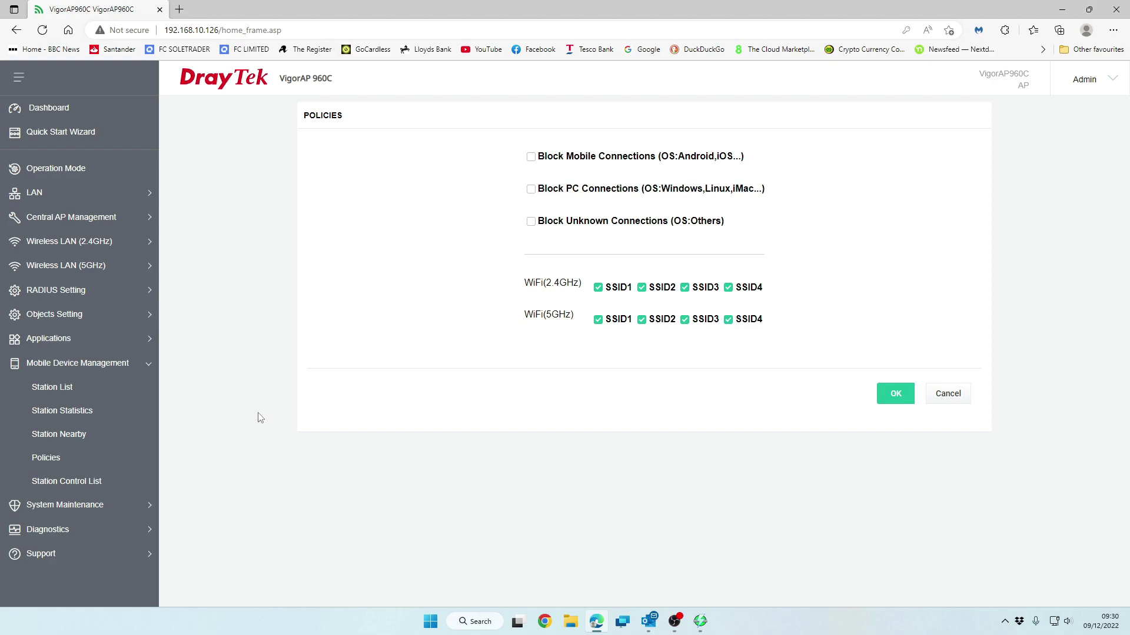
pyautogui.click(107, 493)
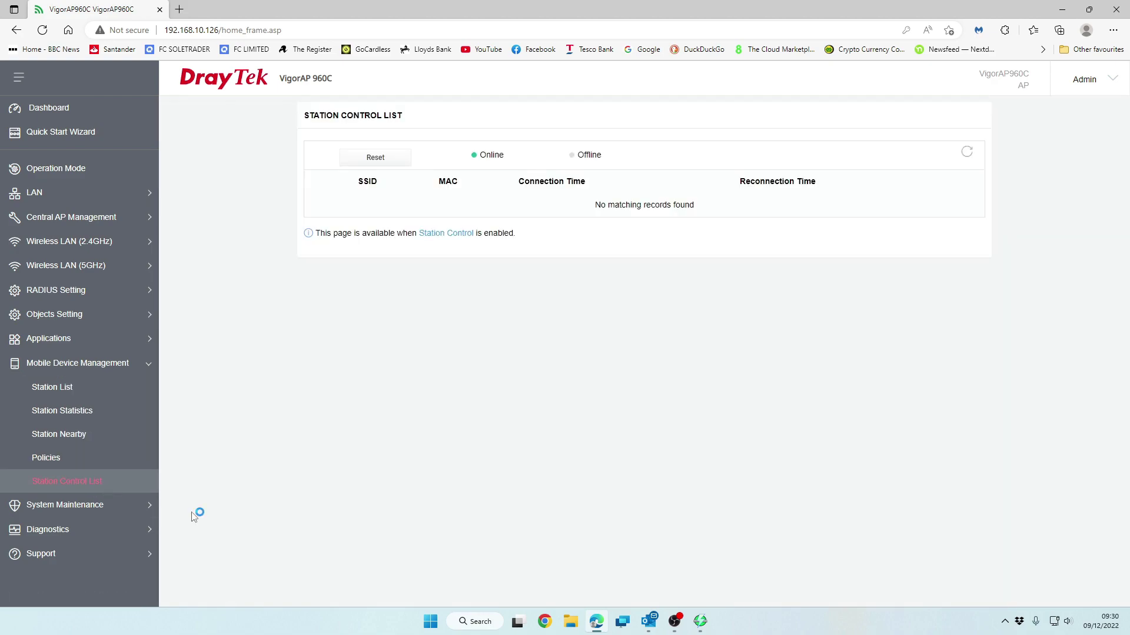
# Save uk.pool.ntp.org as the NTP server with GMT England time zone, then return to Dashboard
pyautogui.click(91, 506)
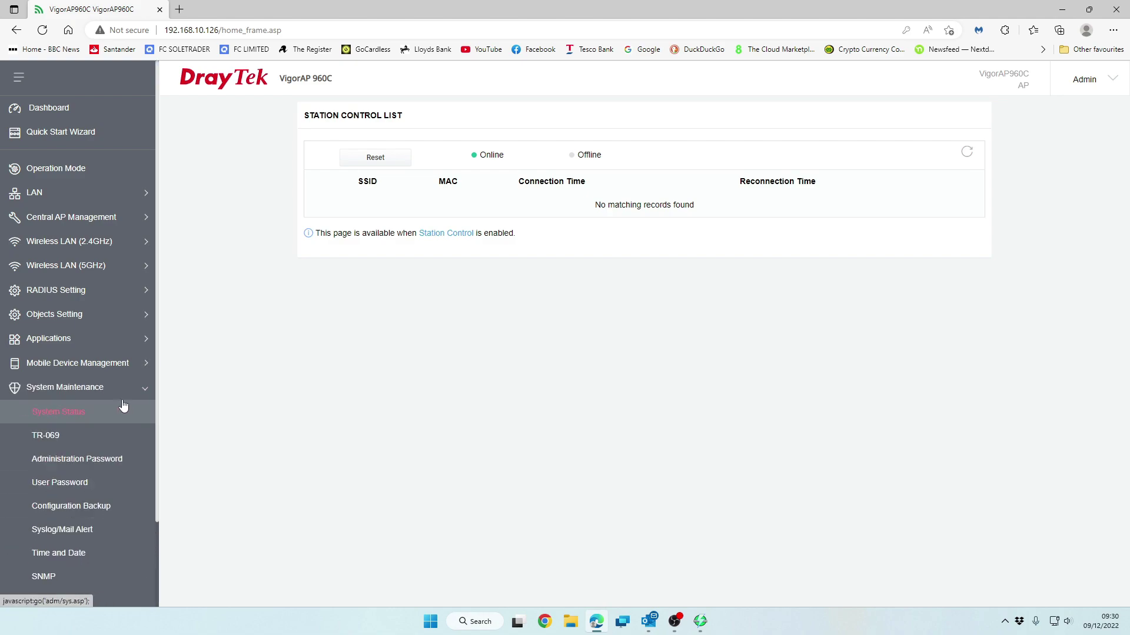
pyautogui.scroll(-2, 94, 412)
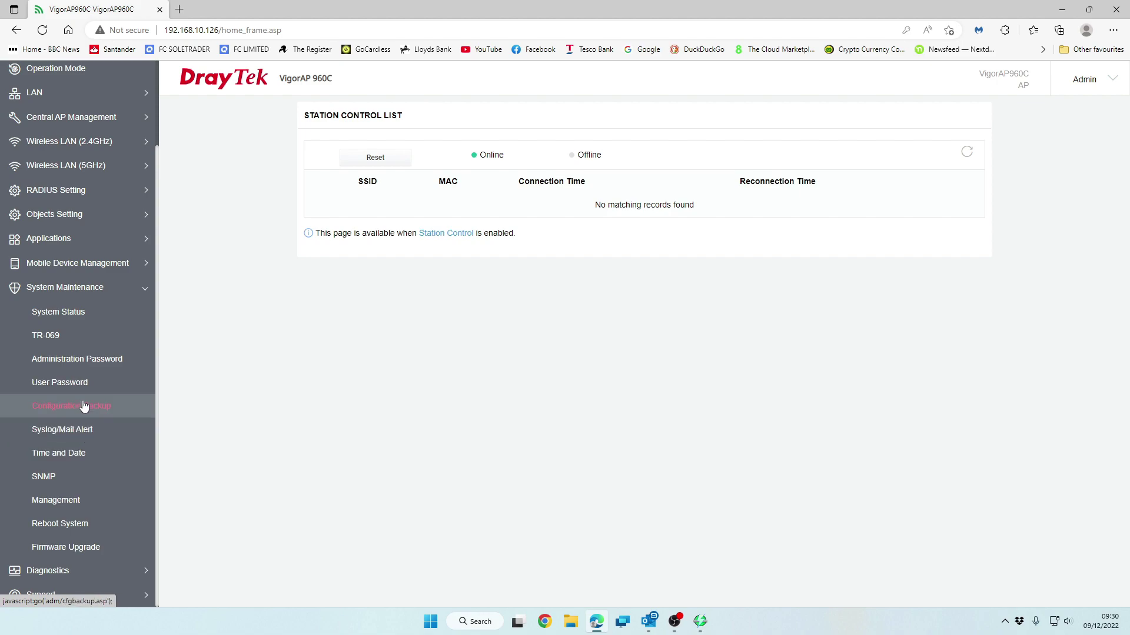
pyautogui.click(72, 449)
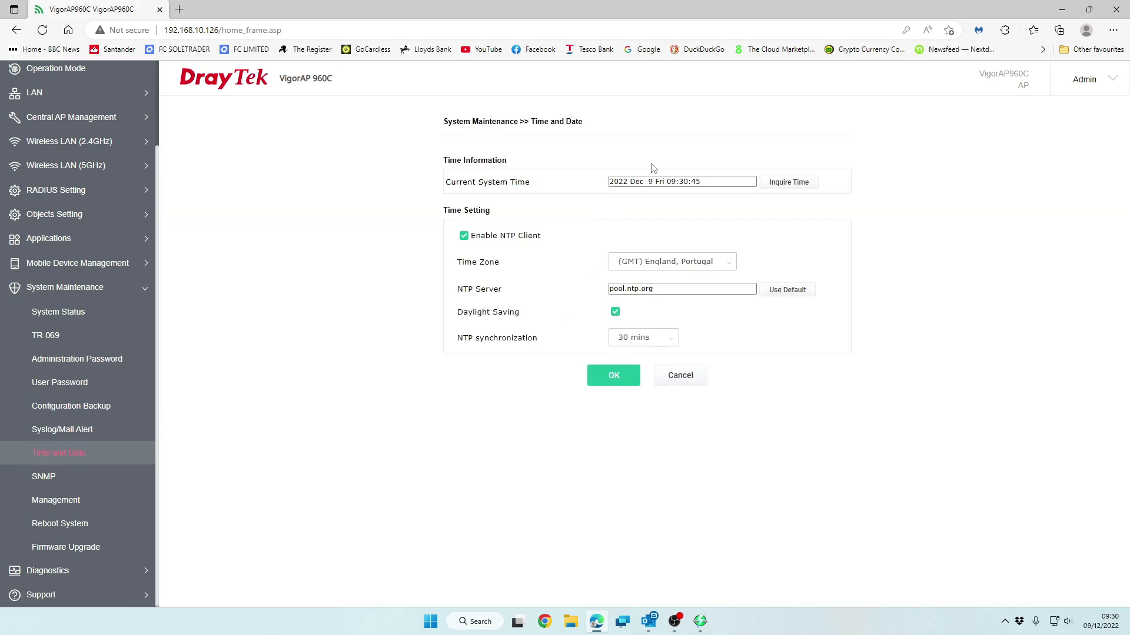
pyautogui.click(611, 289)
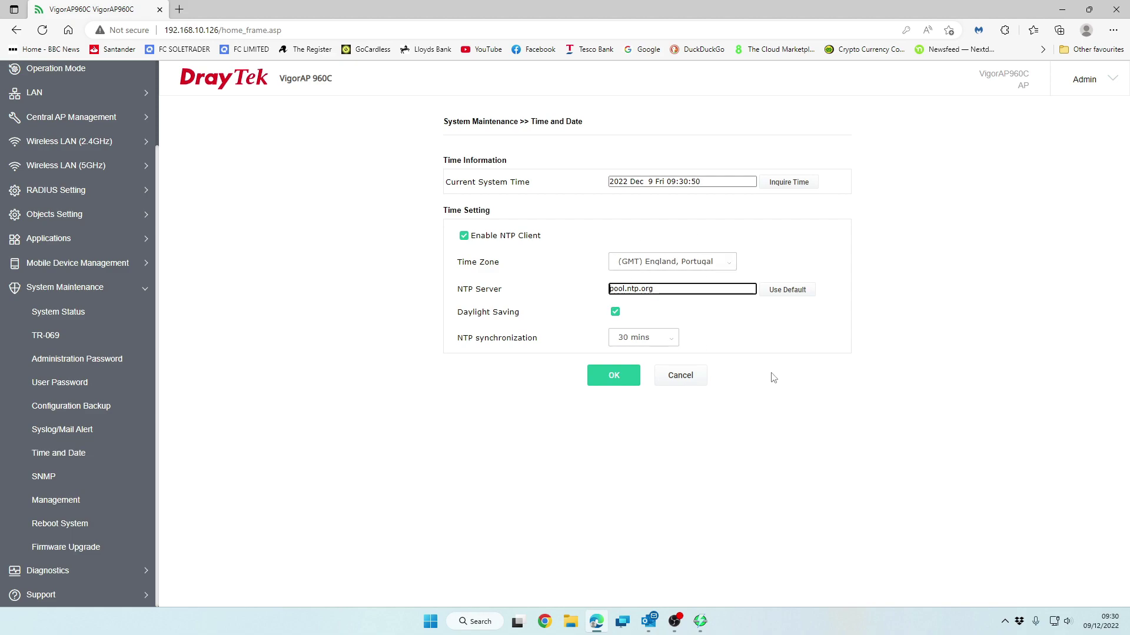
pyautogui.write('uk.')
pyautogui.press('BackSpace')
pyautogui.write('.')
pyautogui.click(615, 381)
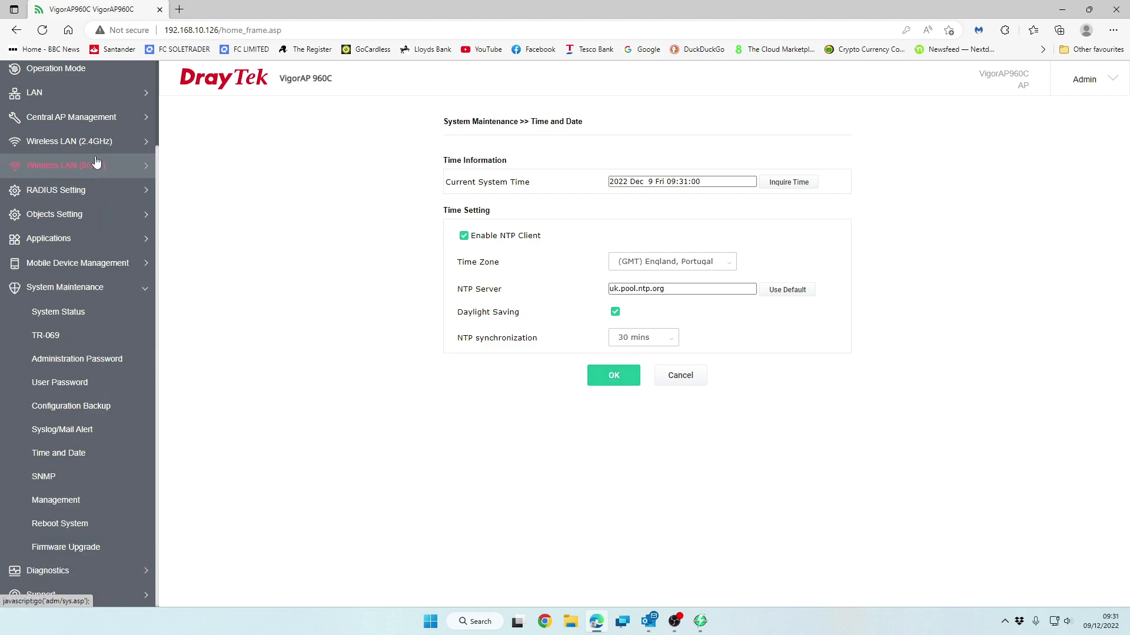
pyautogui.scroll(2, 93, 155)
pyautogui.click(82, 111)
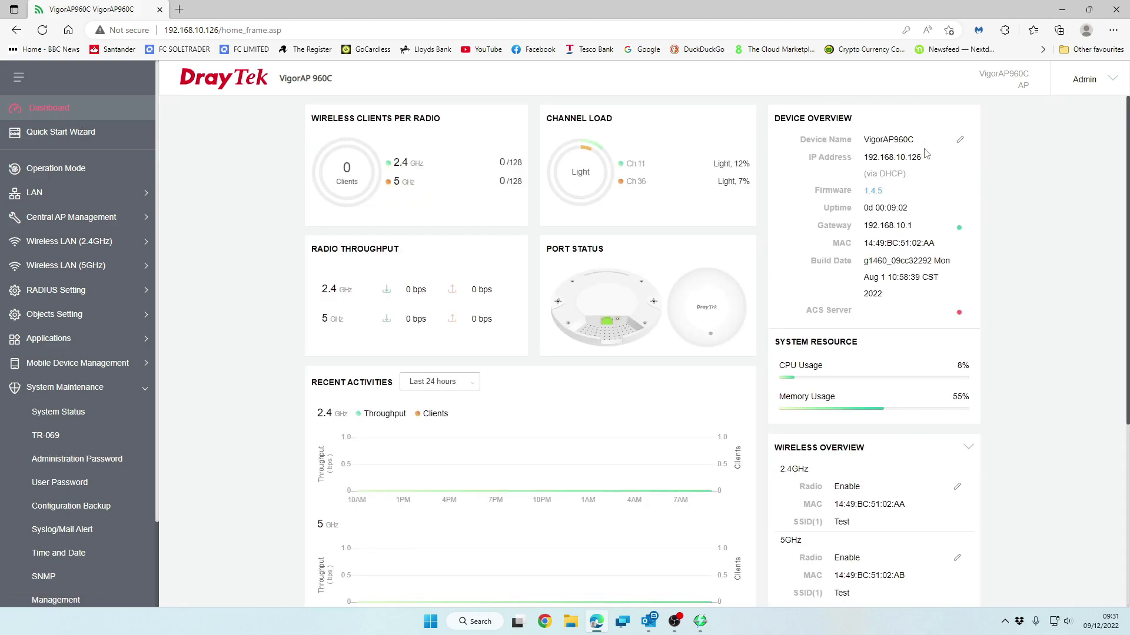
# Force HTTPS-only management, disable Telnet and WLAN management, and require TLSv1.2 or above
pyautogui.click(961, 143)
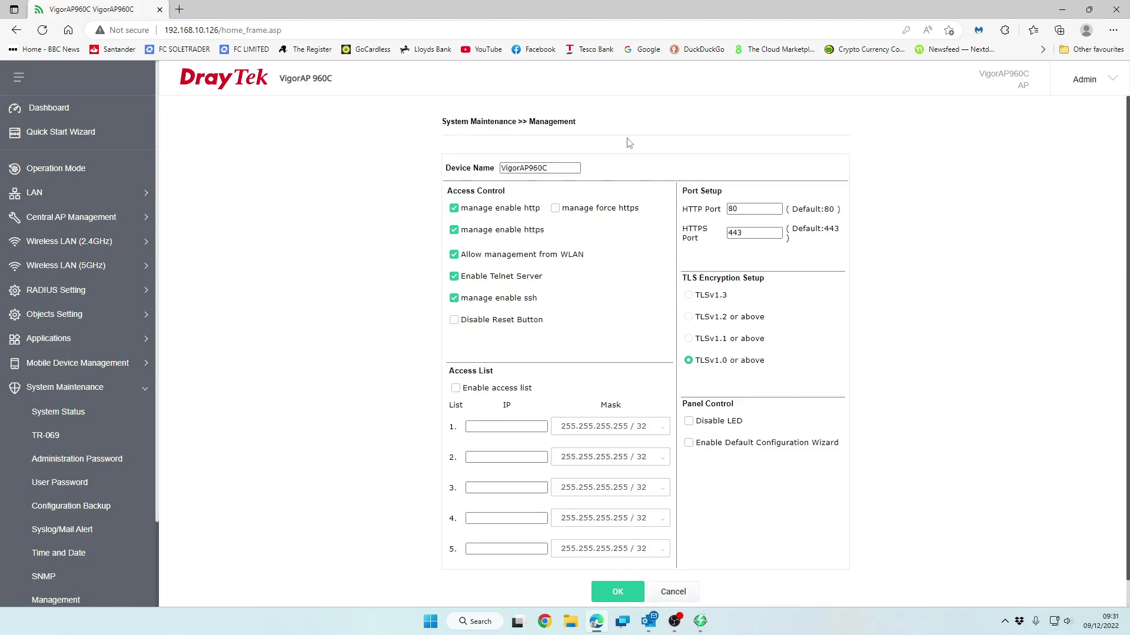
pyautogui.click(37, 108)
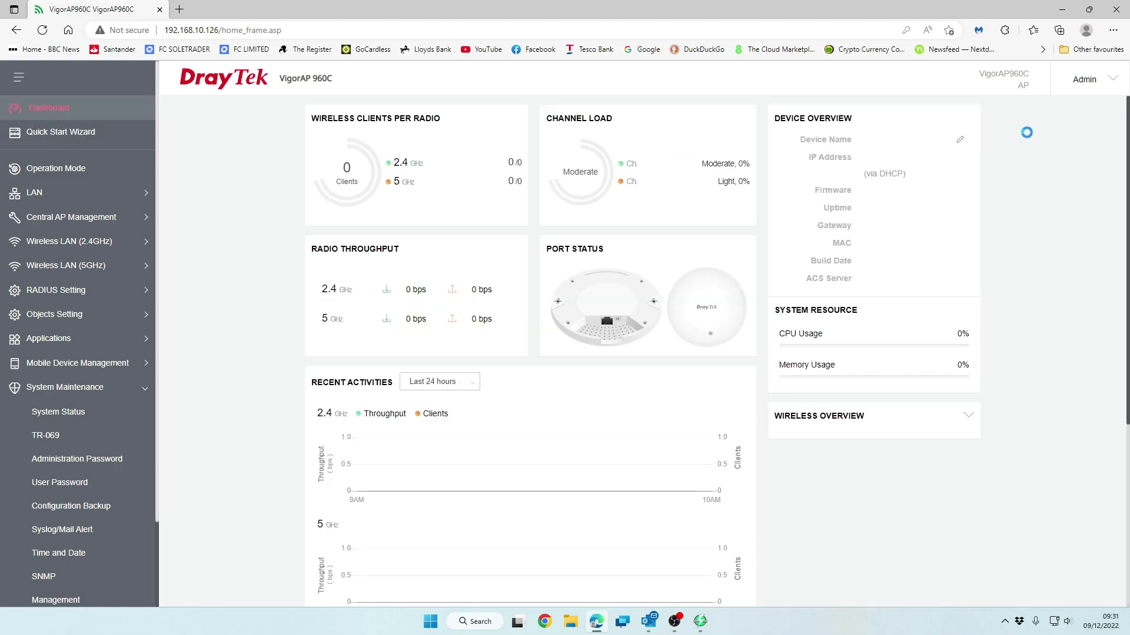
pyautogui.click(960, 142)
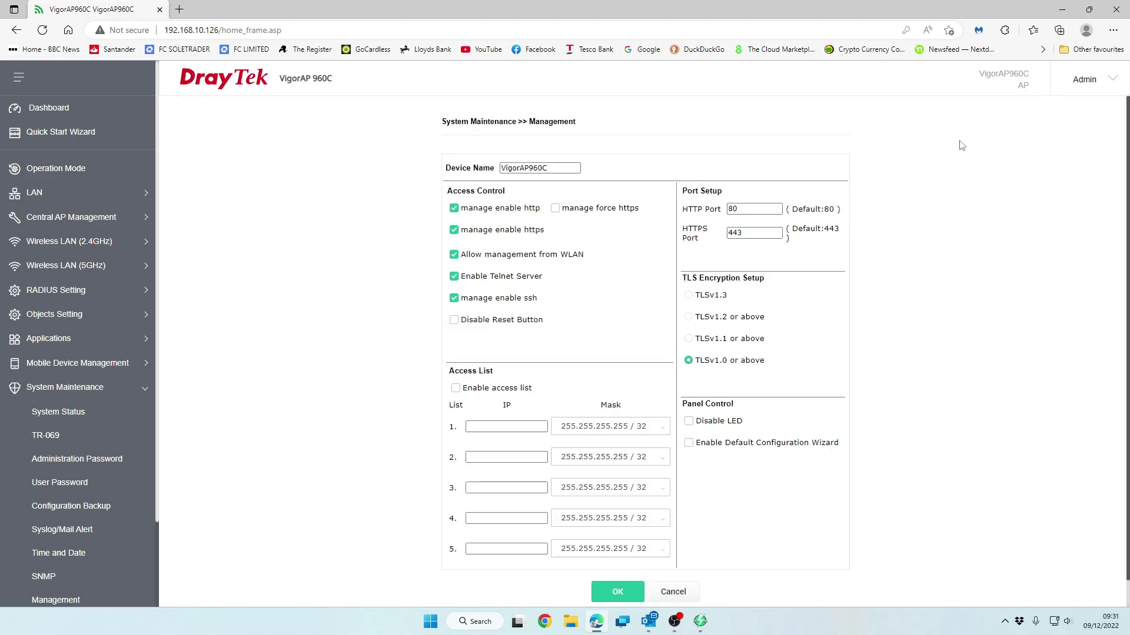
pyautogui.moveTo(576, 168); pyautogui.dragTo(533, 168)
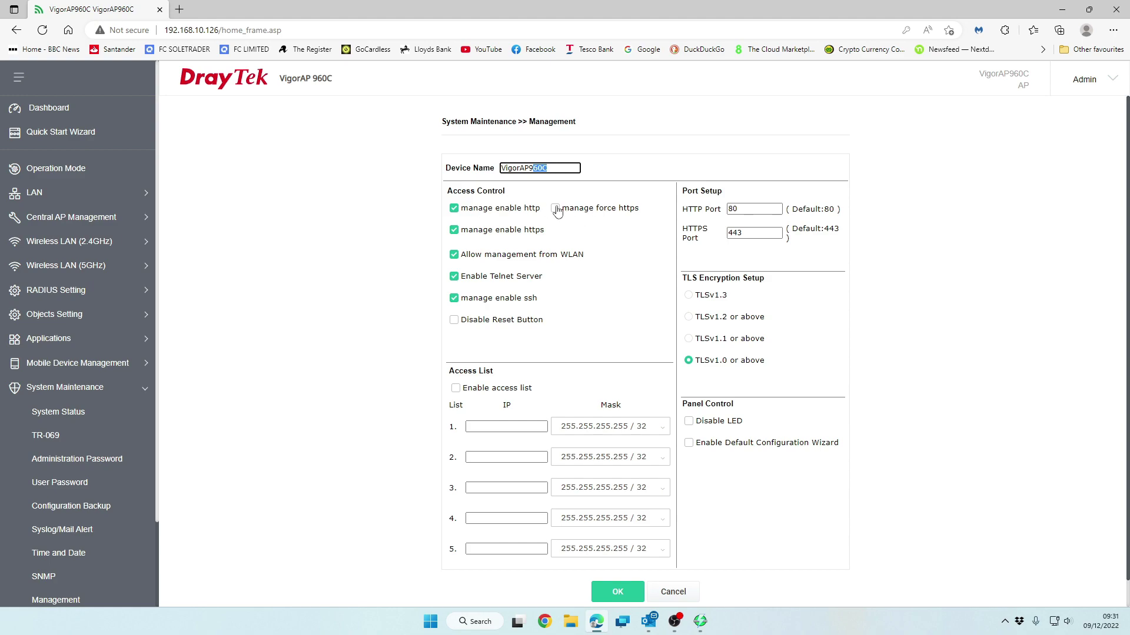
pyautogui.click(557, 209)
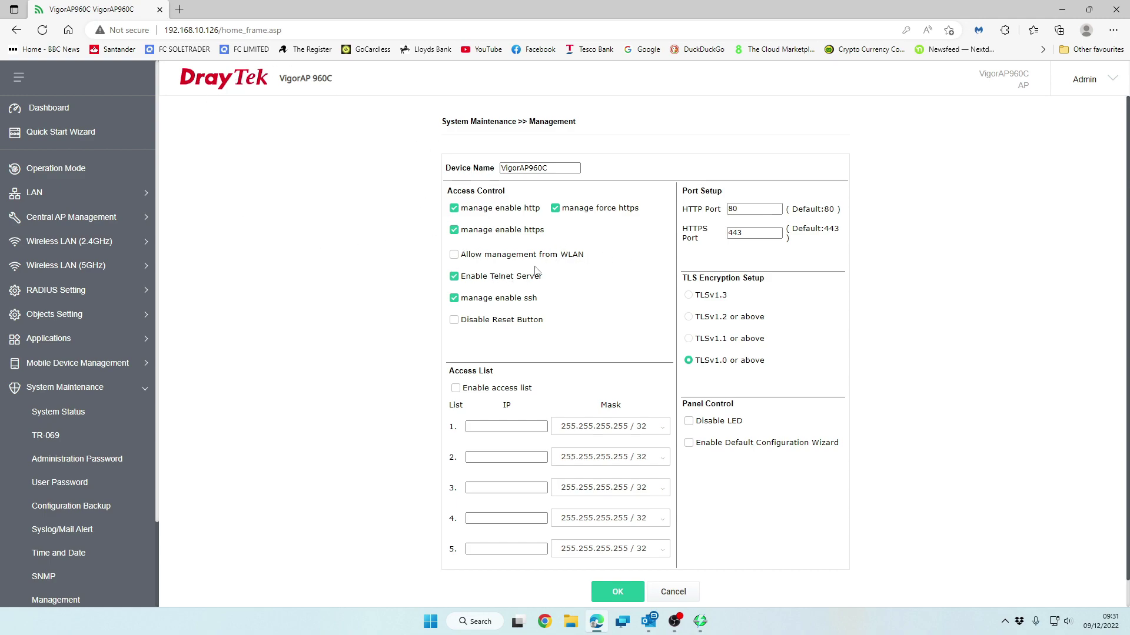
pyautogui.click(454, 277)
pyautogui.scroll(-1, 633, 306)
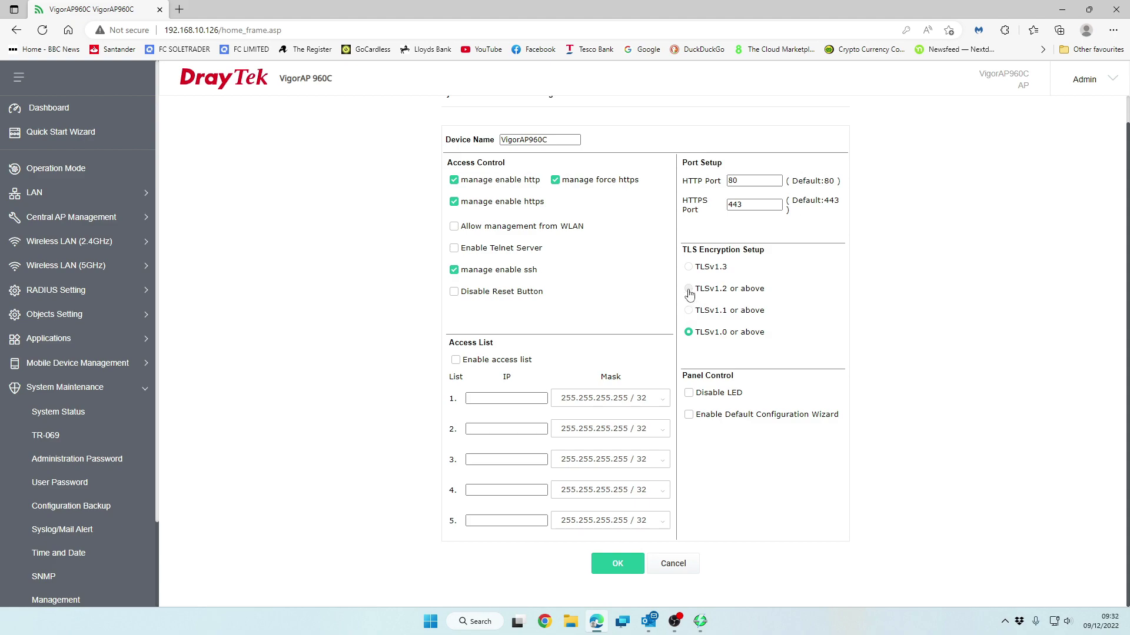
pyautogui.click(688, 289)
# Save the management settings and restart the access point
pyautogui.click(618, 565)
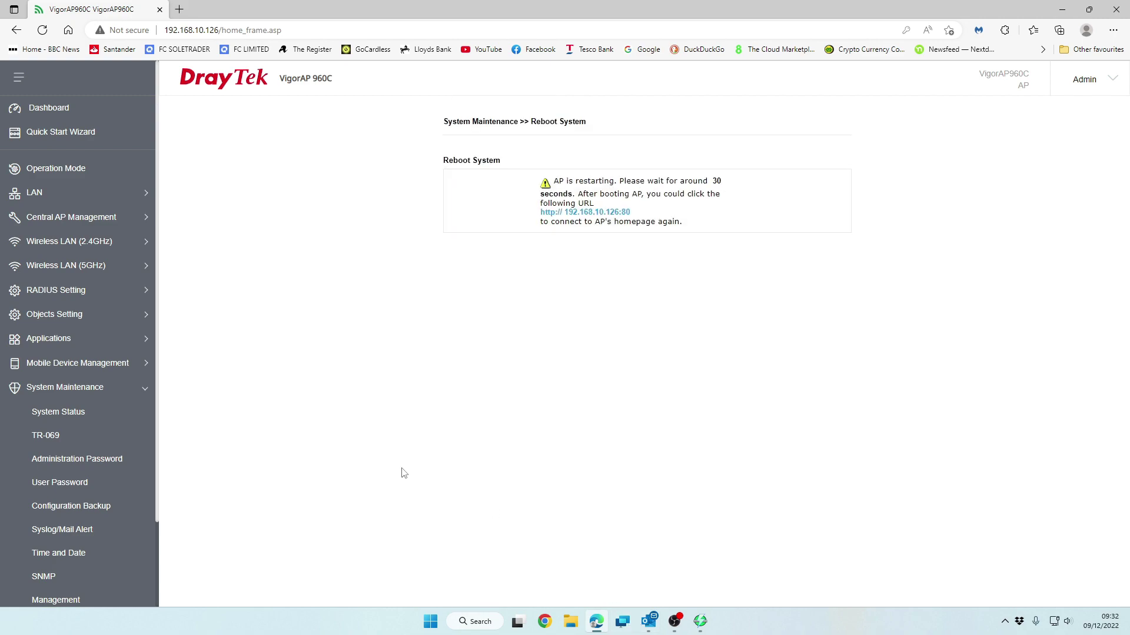
pyautogui.scroll(-2, 79, 463)
pyautogui.scroll(2, 94, 295)
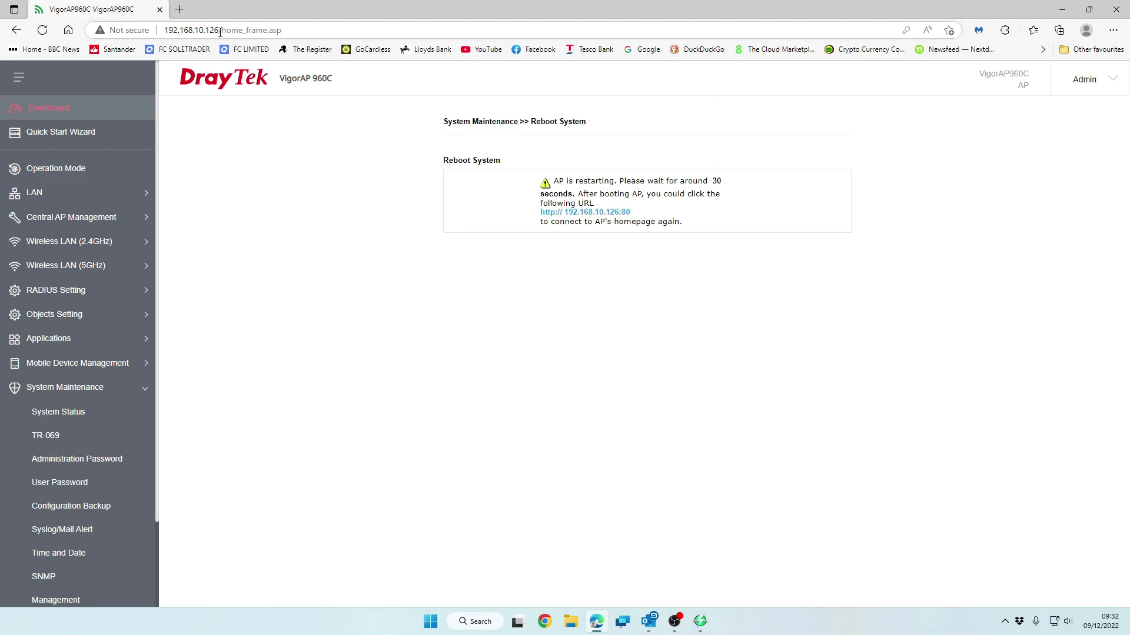
# Strip /home_frame.asp from the address and load bare 192.168.10.126, which refuses connection
pyautogui.moveTo(220, 32); pyautogui.dragTo(340, 31)
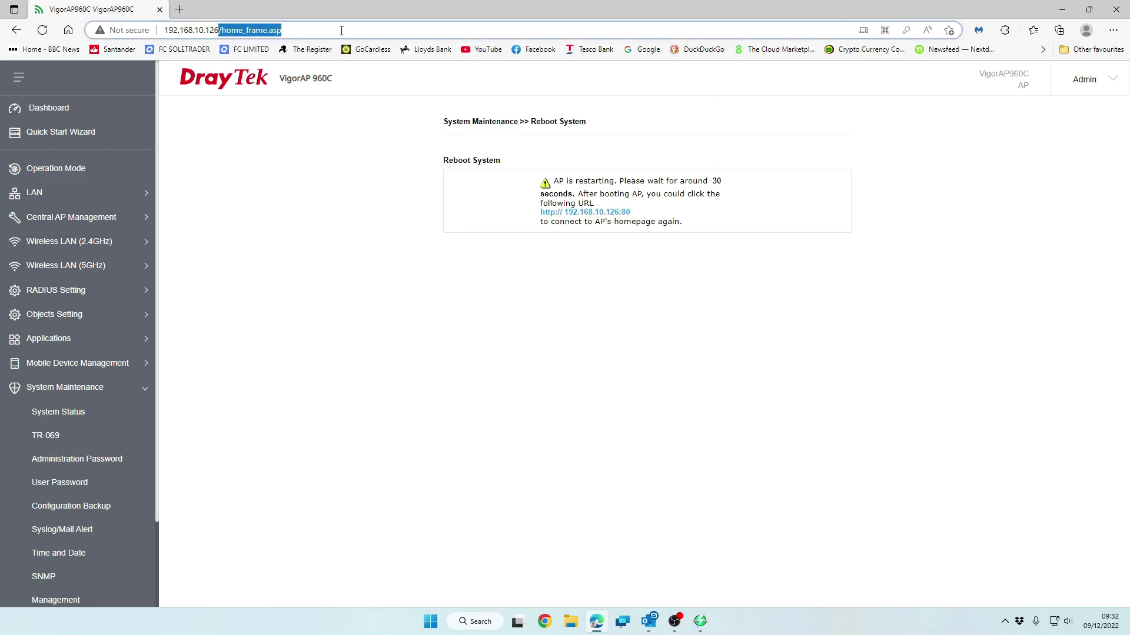
pyautogui.press('BackSpace')
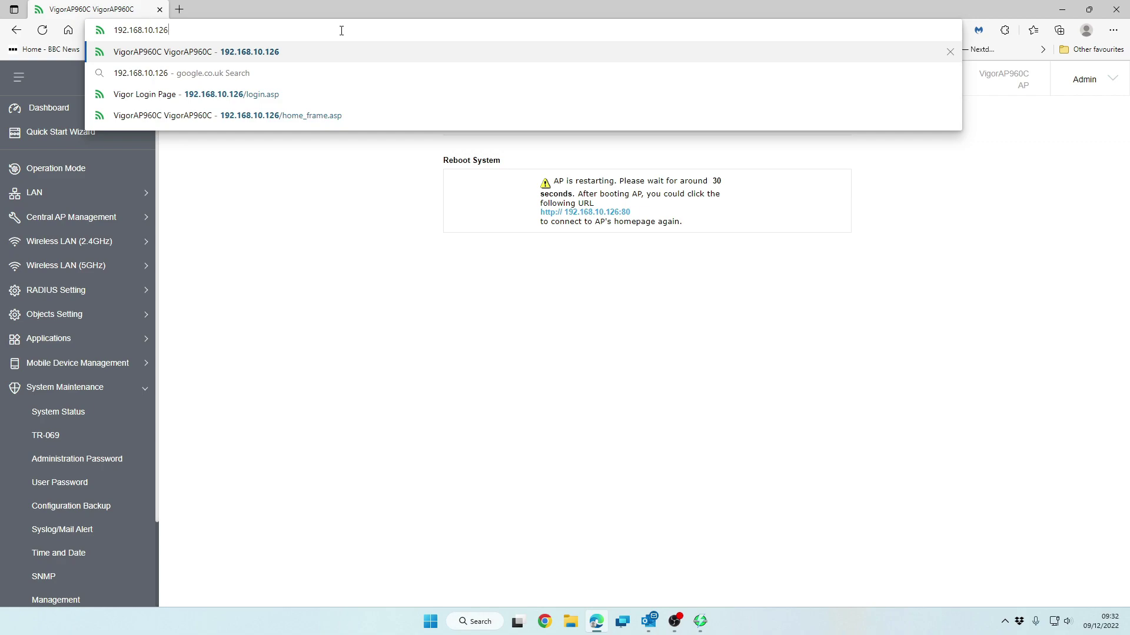
pyautogui.press('Return')
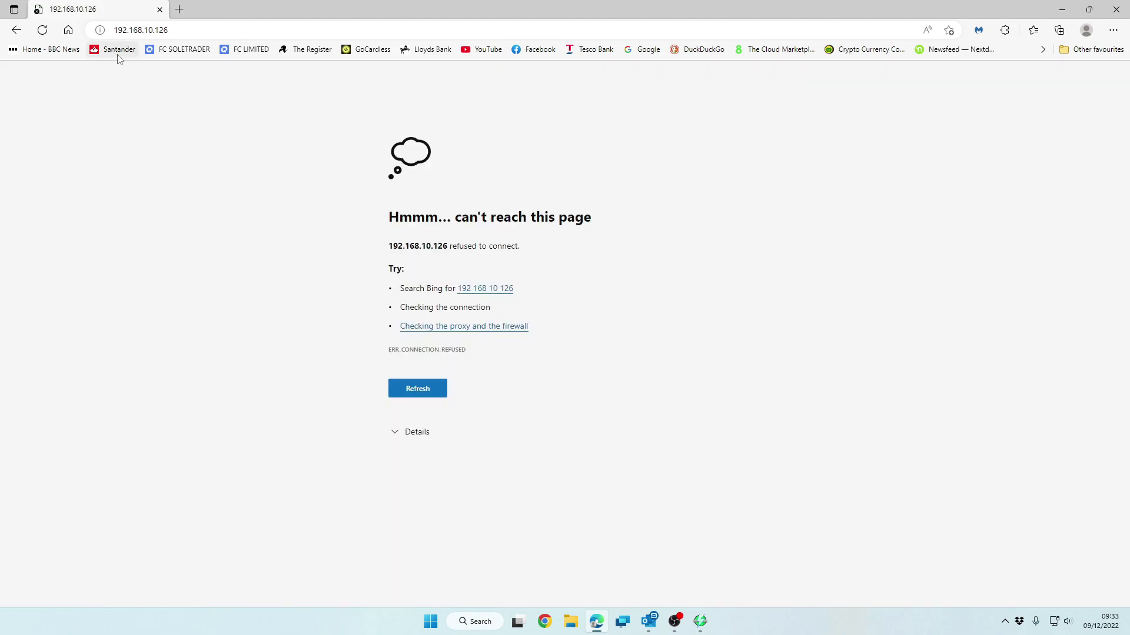
pyautogui.click(193, 31)
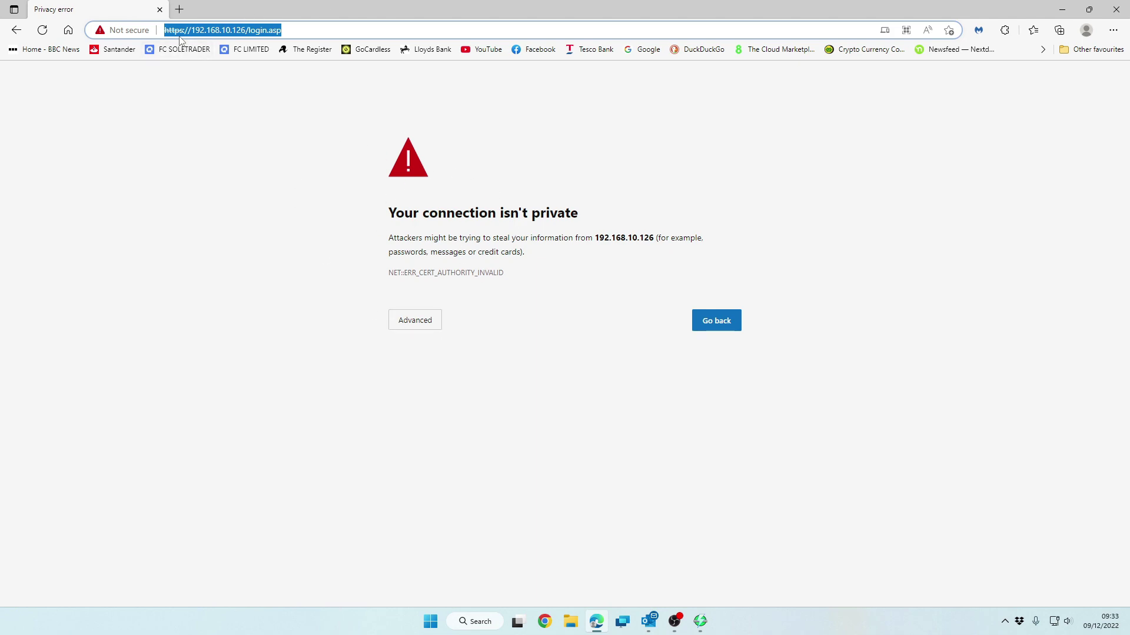
pyautogui.click(433, 323)
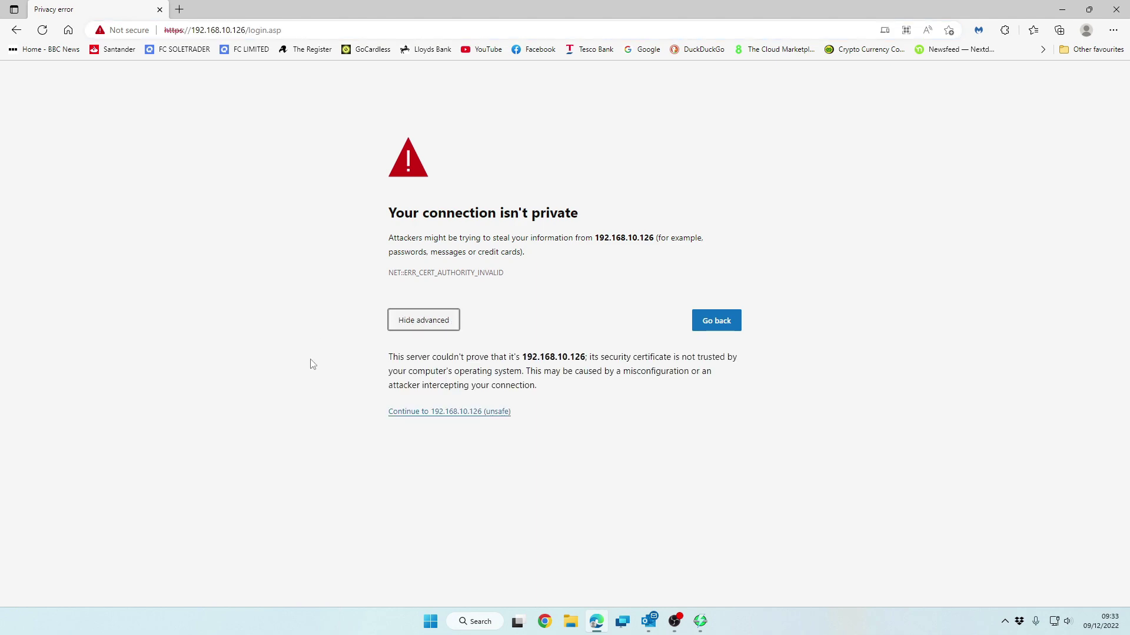
pyautogui.click(482, 414)
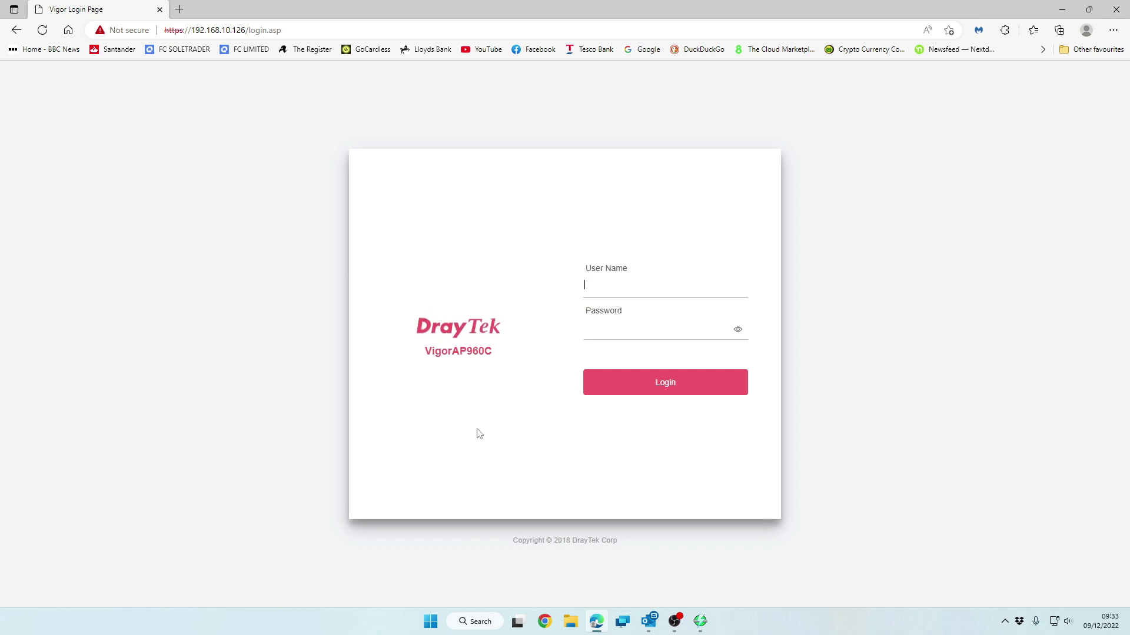
pyautogui.press('Tab')
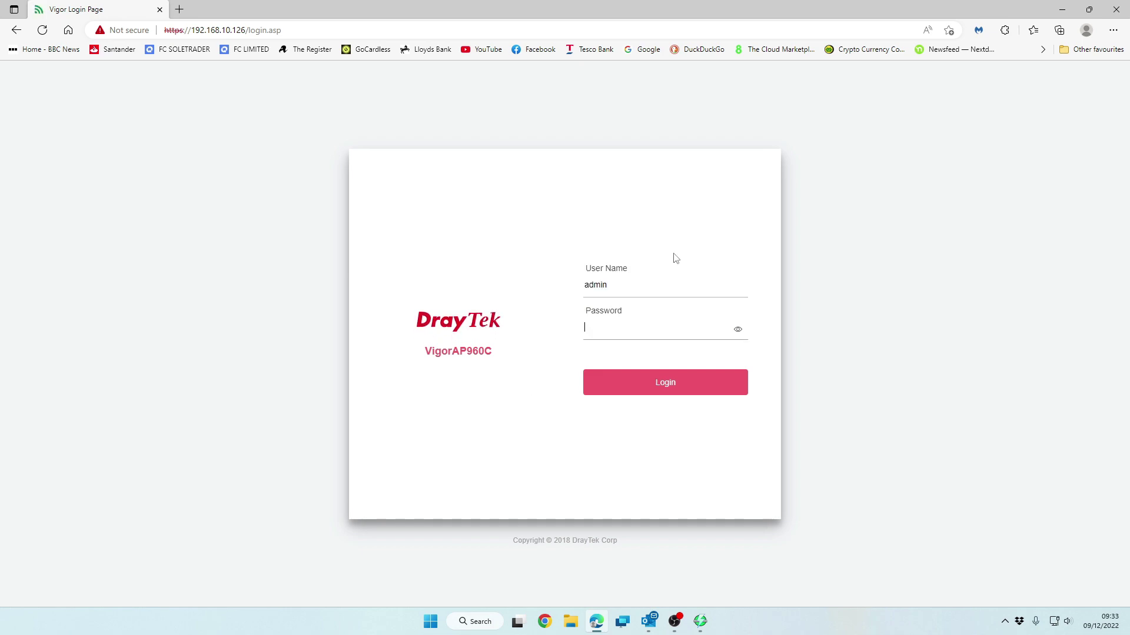
pyautogui.press('Return')
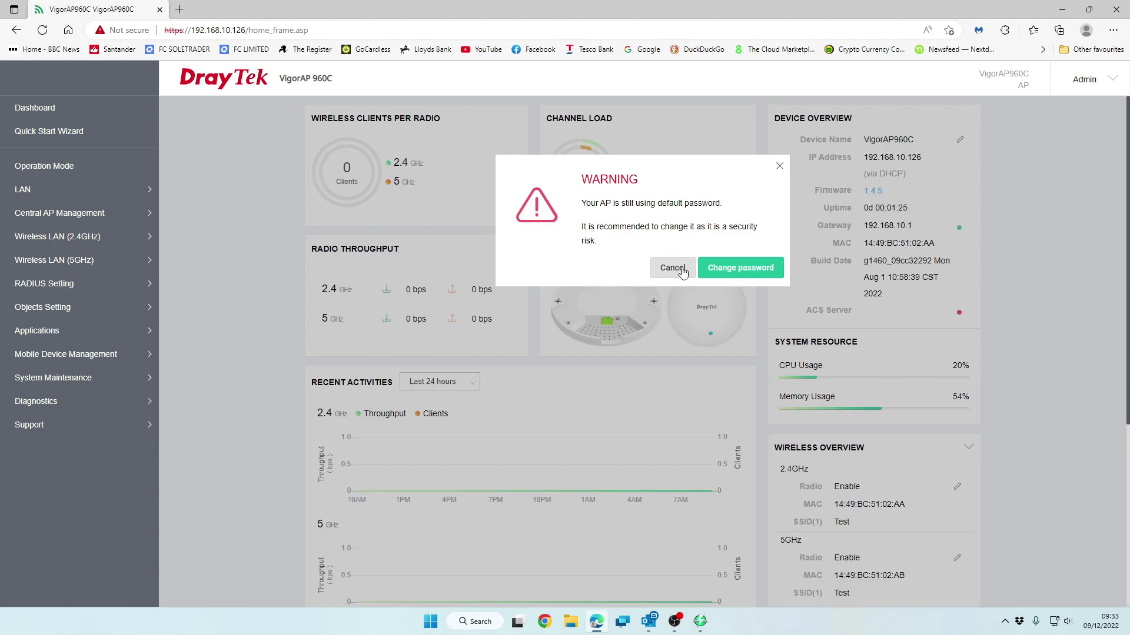
# Cancel the default-password warning and review the dashboard showing firmware 1.4.5 and SSID Test
pyautogui.click(675, 270)
pyautogui.scroll(-5, 740, 435)
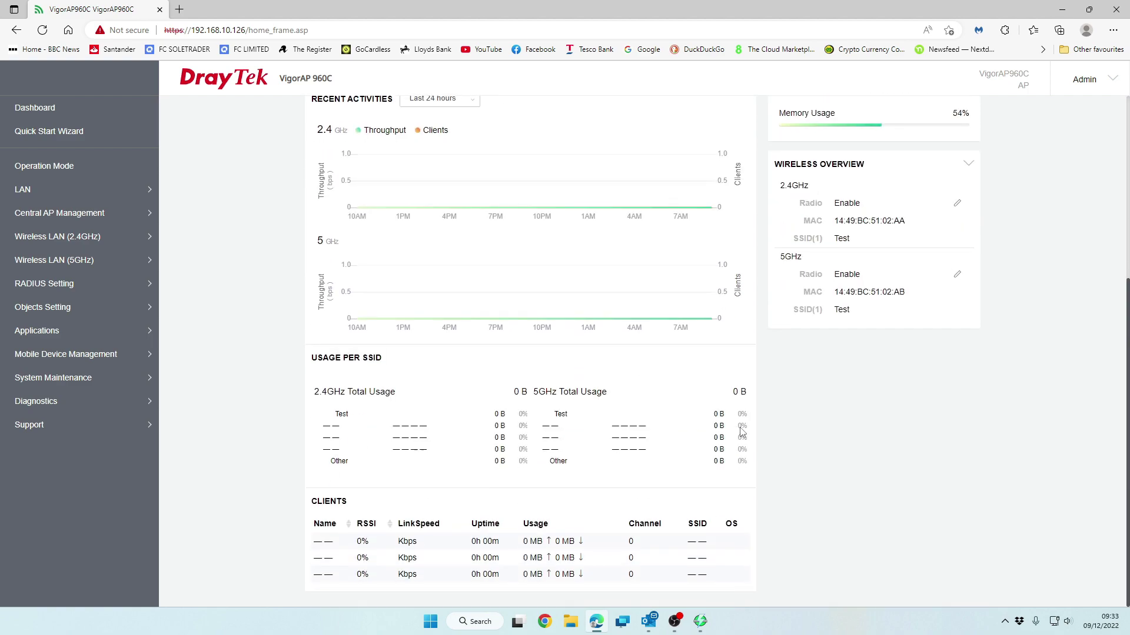
pyautogui.scroll(5, 741, 433)
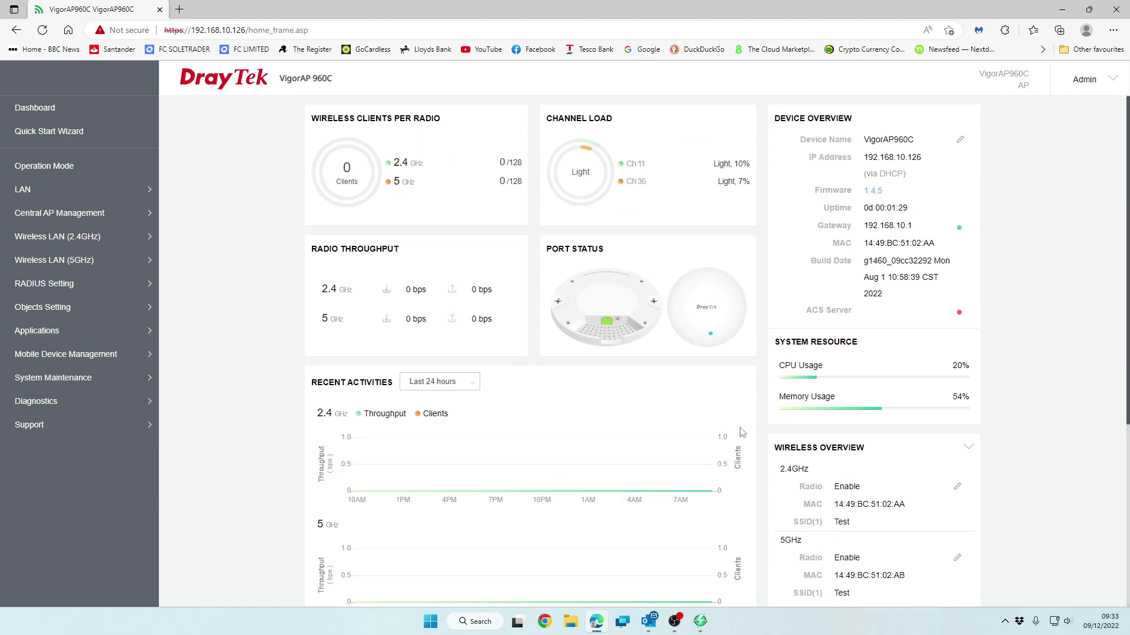